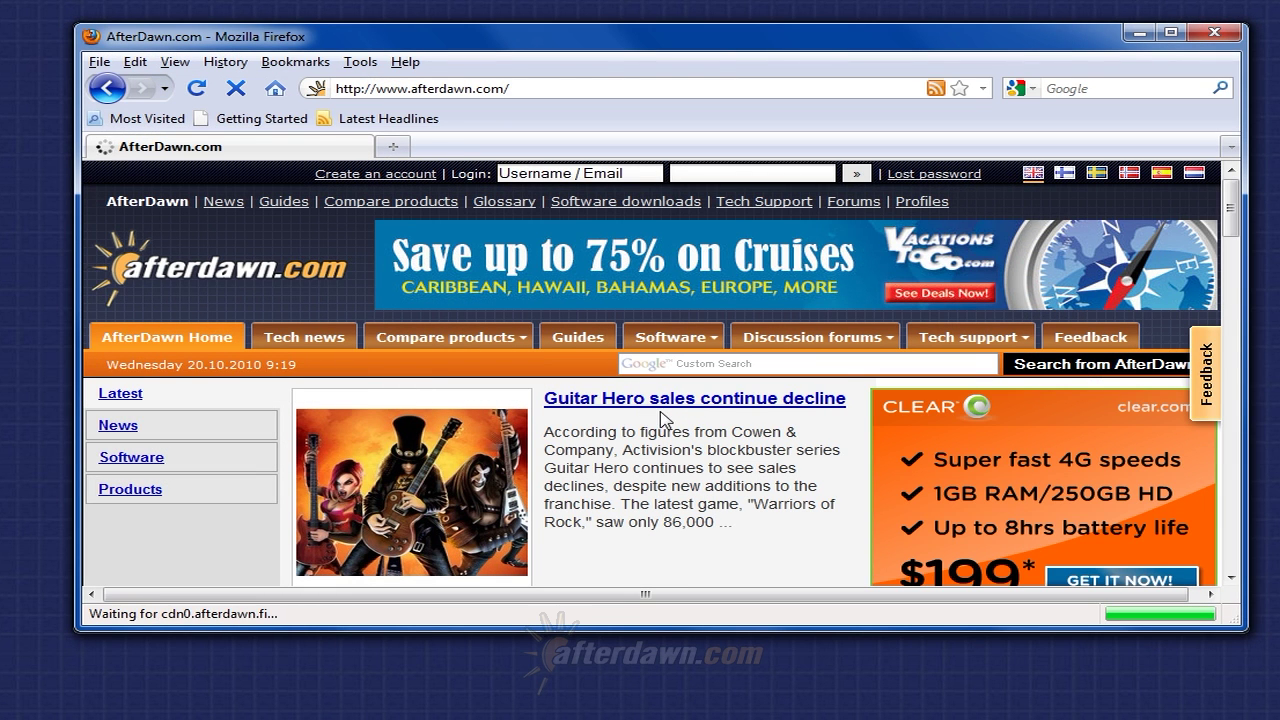
Step: Search AfterDawn's software section for bdinfo
{"action": "left_click", "coordinate": [682, 342]}
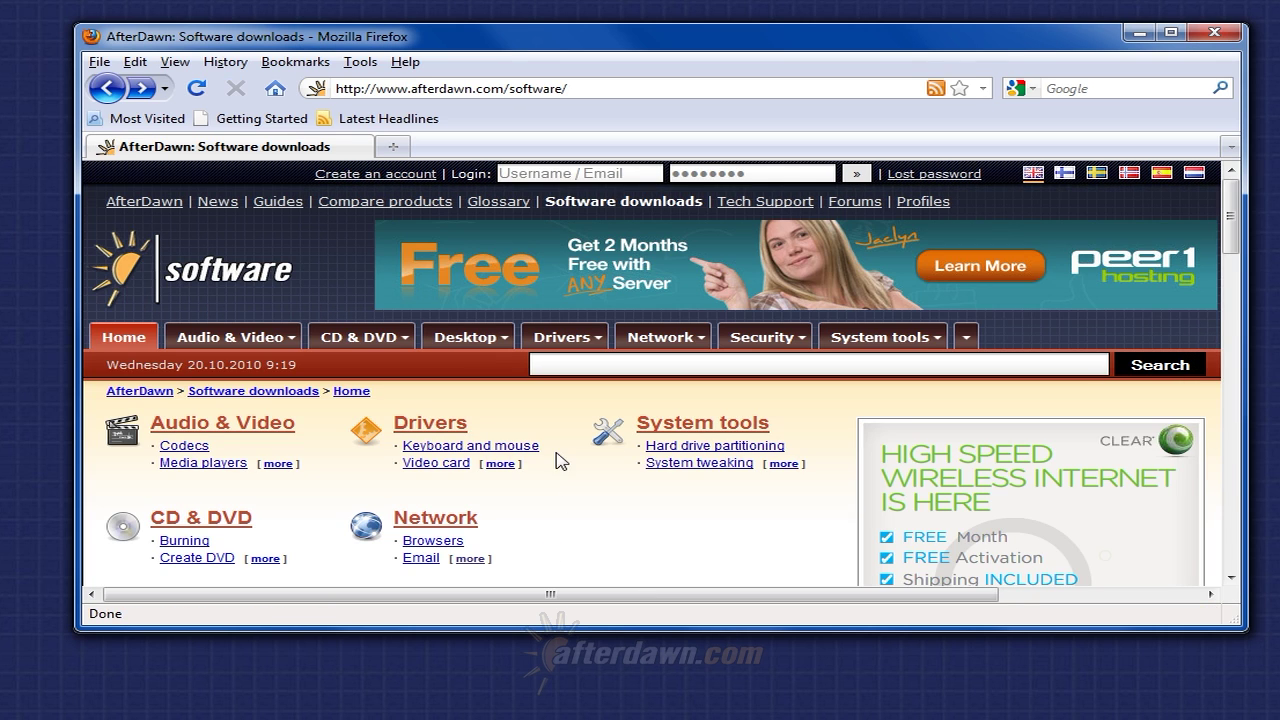
{"action": "left_click", "coordinate": [558, 368]}
{"action": "type", "text": "b"}
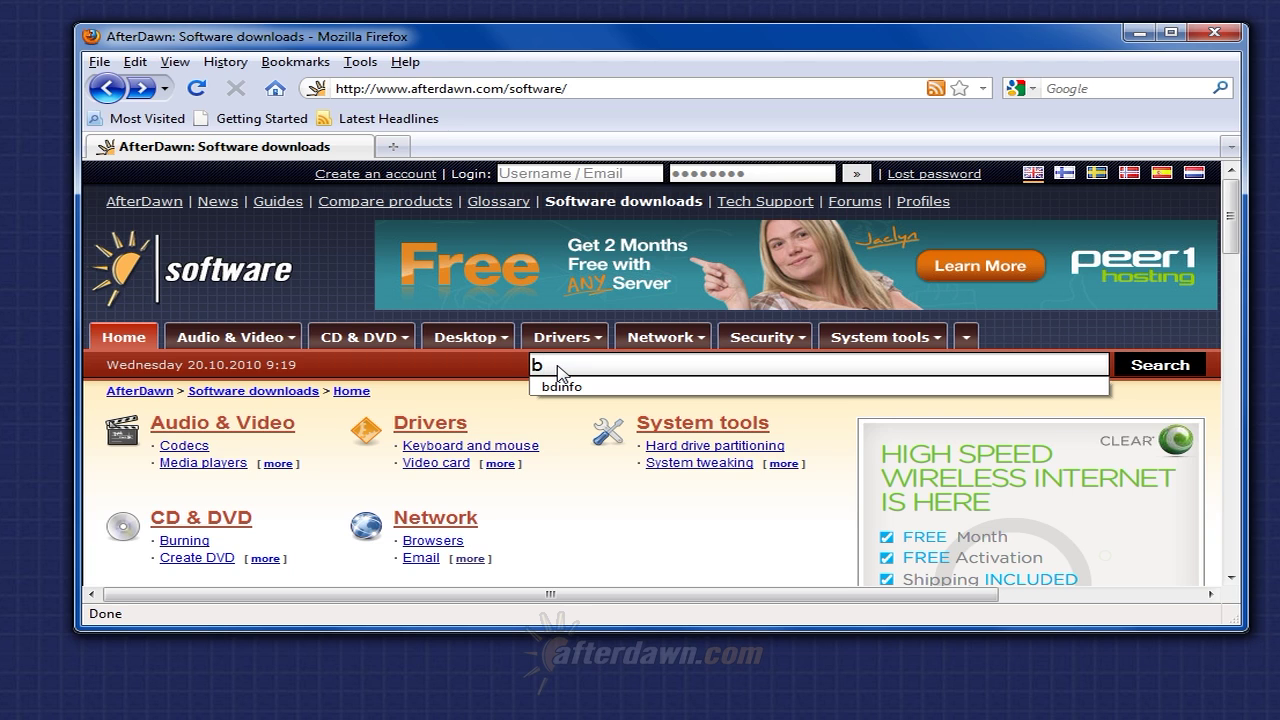
{"action": "type", "text": "dinfo"}
{"action": "left_click", "coordinate": [1160, 365]}
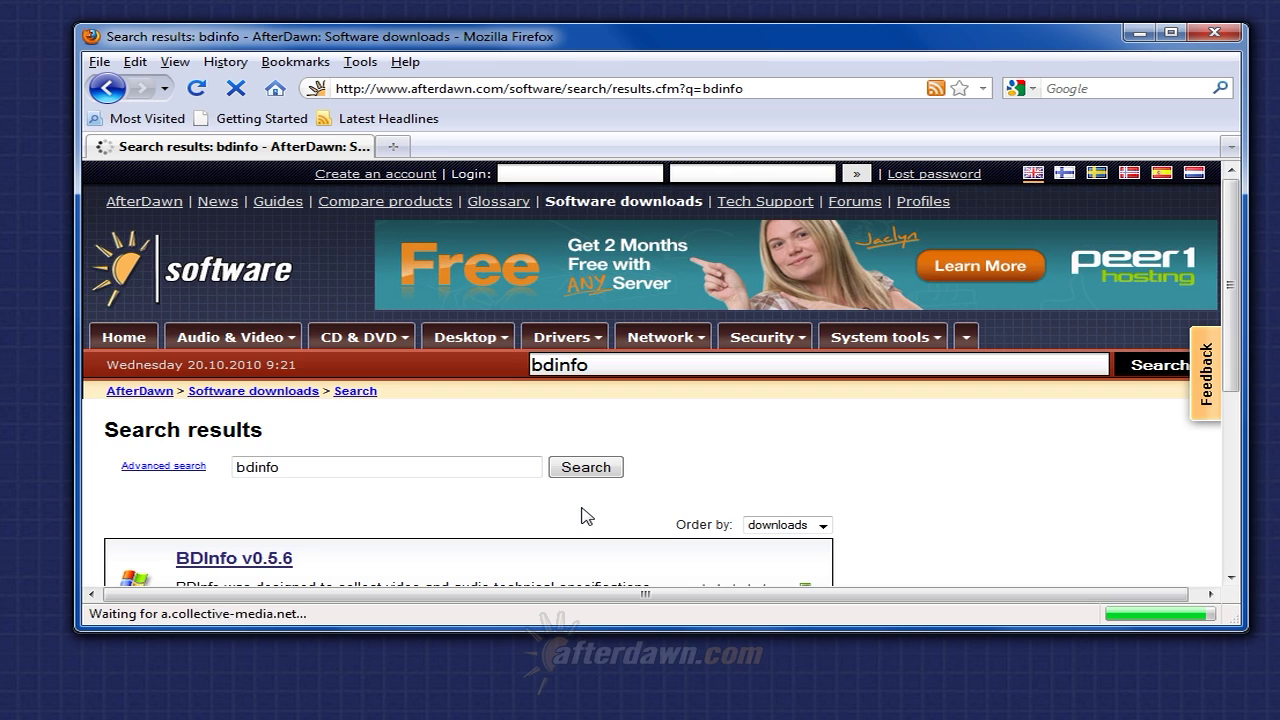
Step: Open the BDInfo v0.5.6 result and save BDInfo.v0.5.6.zip into Downloads
{"action": "left_click", "coordinate": [281, 560]}
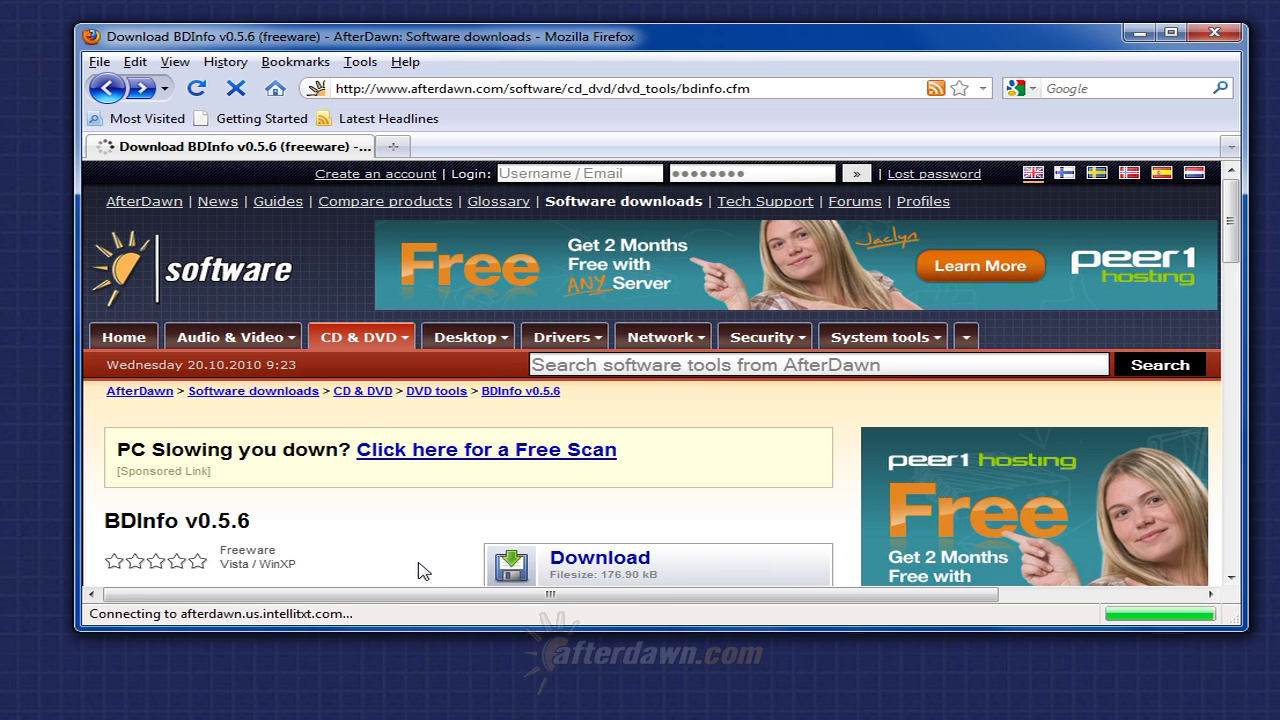
{"action": "left_click", "coordinate": [538, 572]}
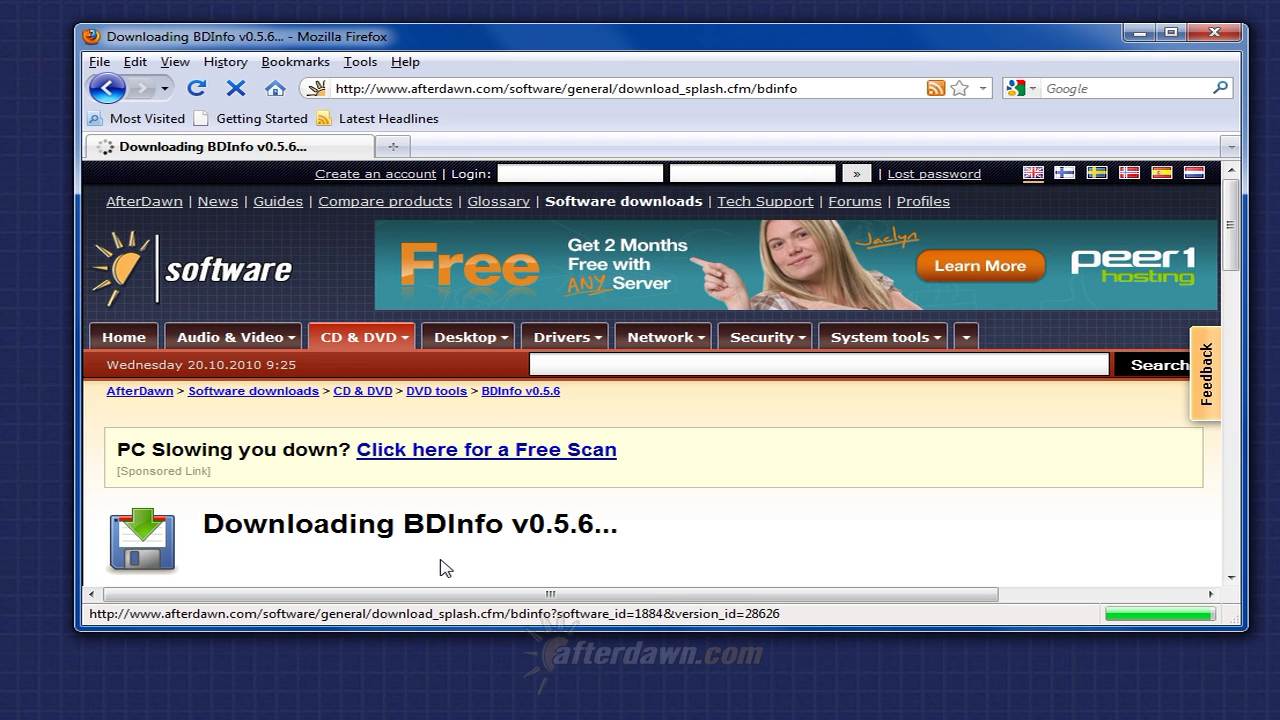
{"action": "left_click", "coordinate": [955, 588]}
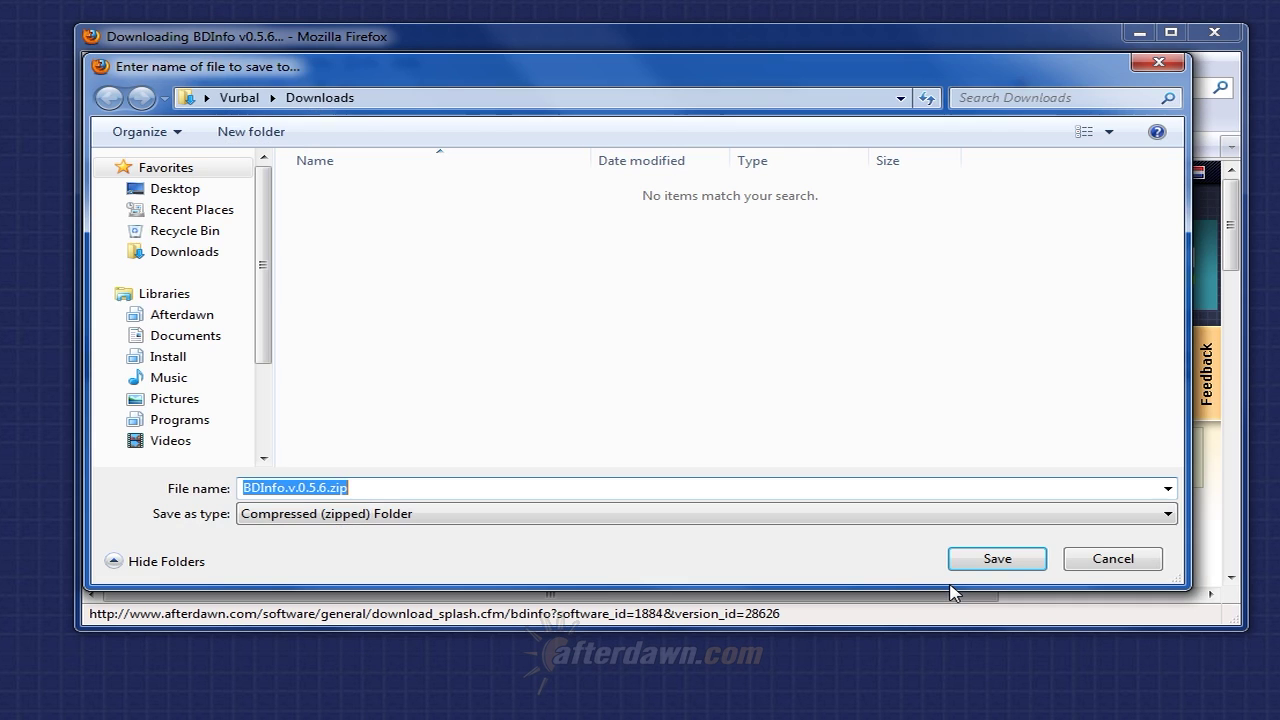
{"action": "left_click", "coordinate": [971, 564]}
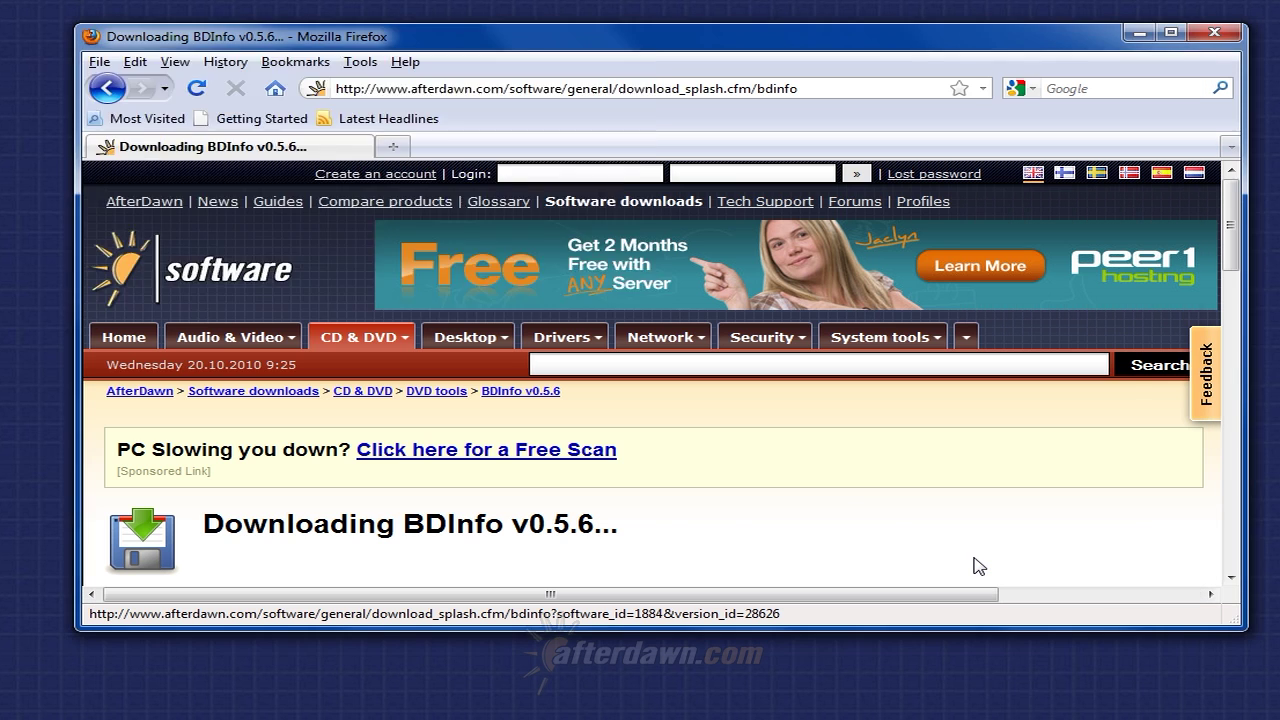
Step: Extract the zip with 7-Zip into BDInfo.v.0.5.6 and select BDInfo.exe inside
{"action": "left_click", "coordinate": [618, 10]}
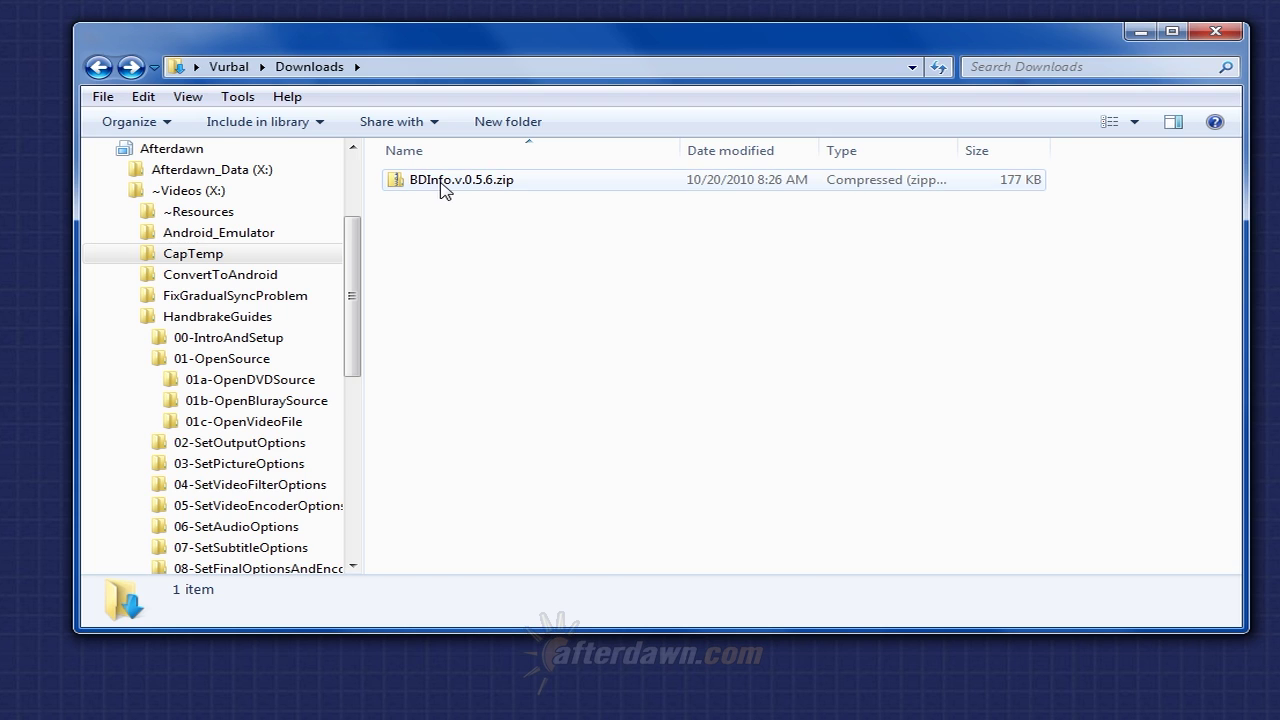
{"action": "right_click", "coordinate": [442, 184]}
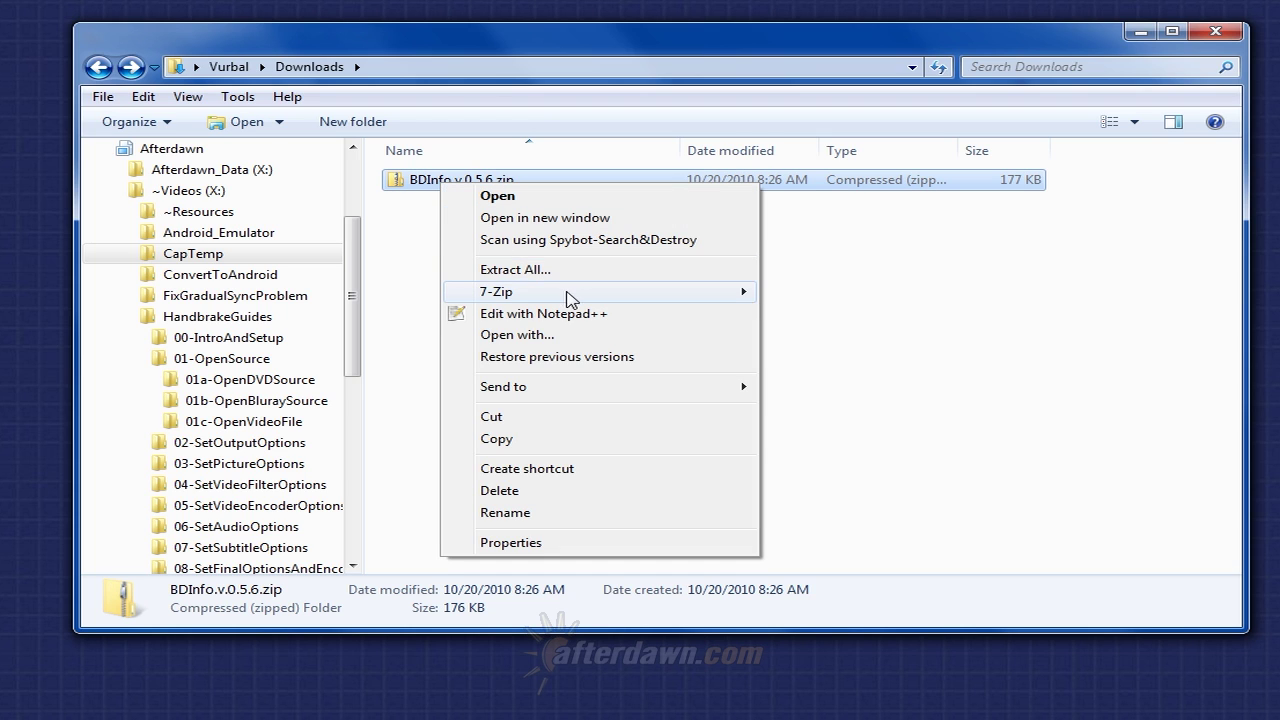
{"action": "mouse_move", "coordinate": [568, 296]}
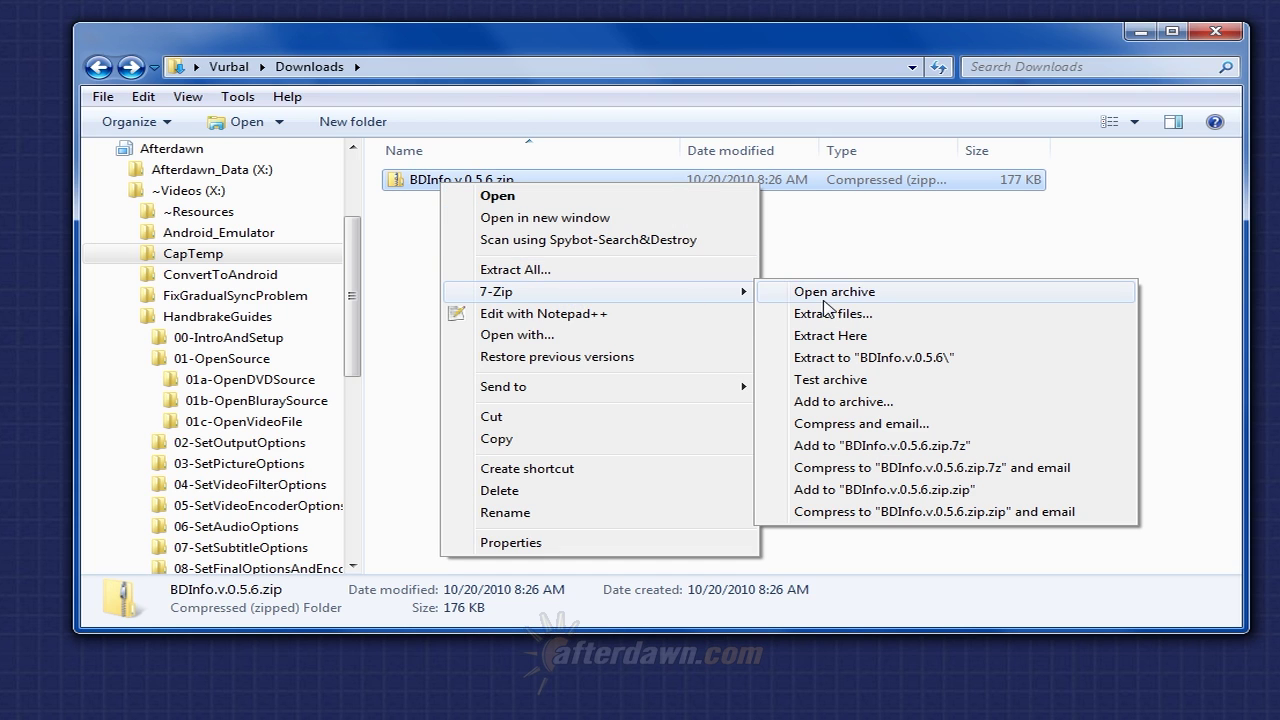
{"action": "left_click", "coordinate": [830, 358]}
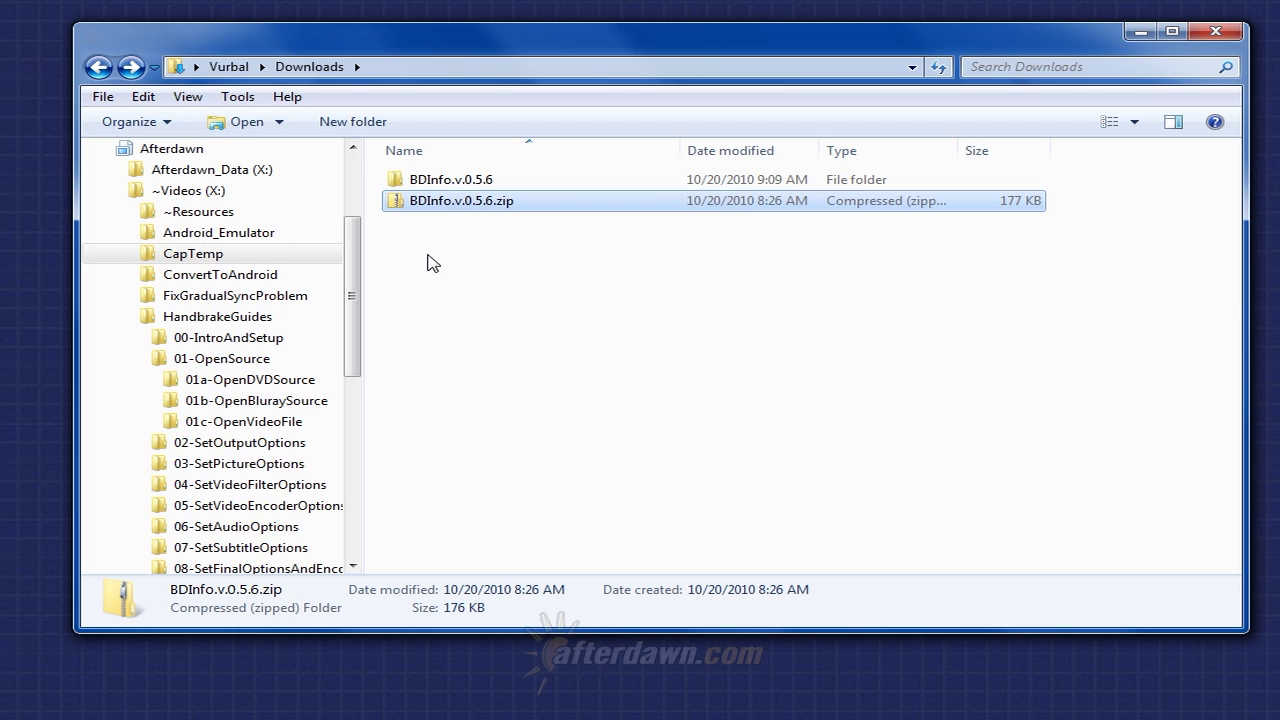
{"action": "double_click", "coordinate": [440, 182]}
{"action": "left_click", "coordinate": [435, 182]}
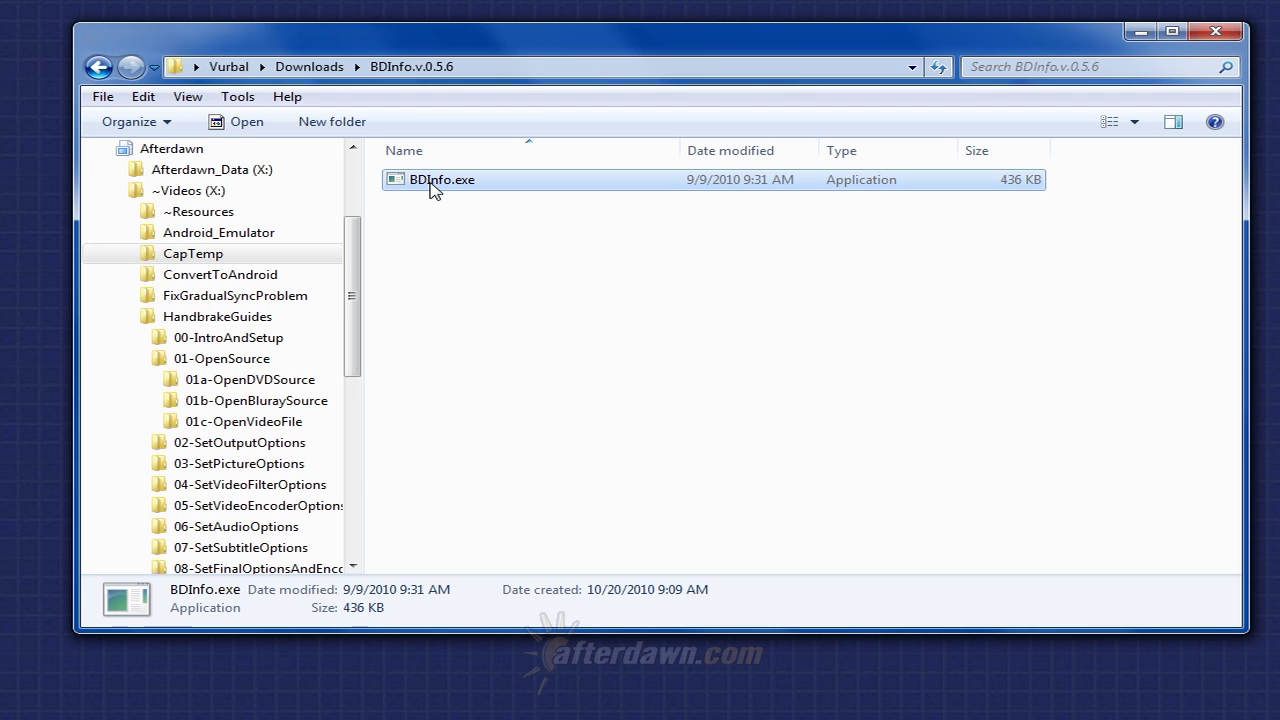
Step: Launch BDInfo and scan the Z:\WATCHMEN_BLACK_FREIGHTER disc folder
{"action": "double_click", "coordinate": [435, 182]}
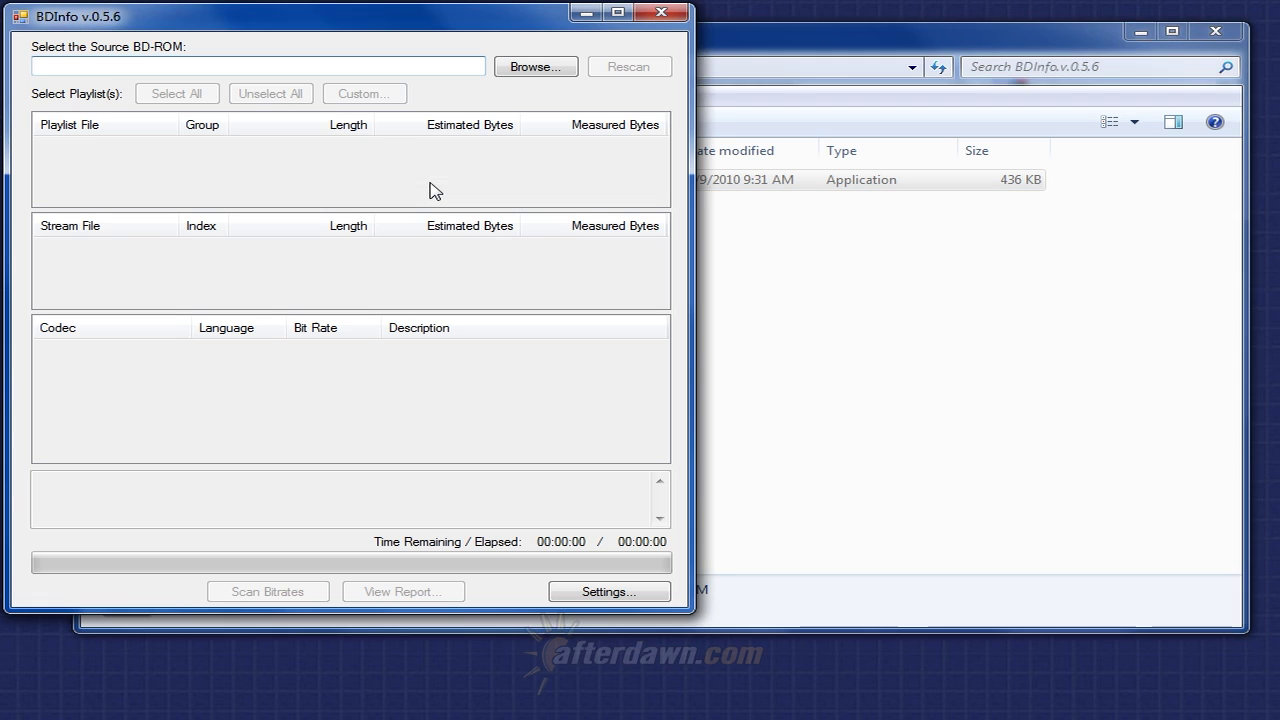
{"action": "left_click", "coordinate": [521, 70]}
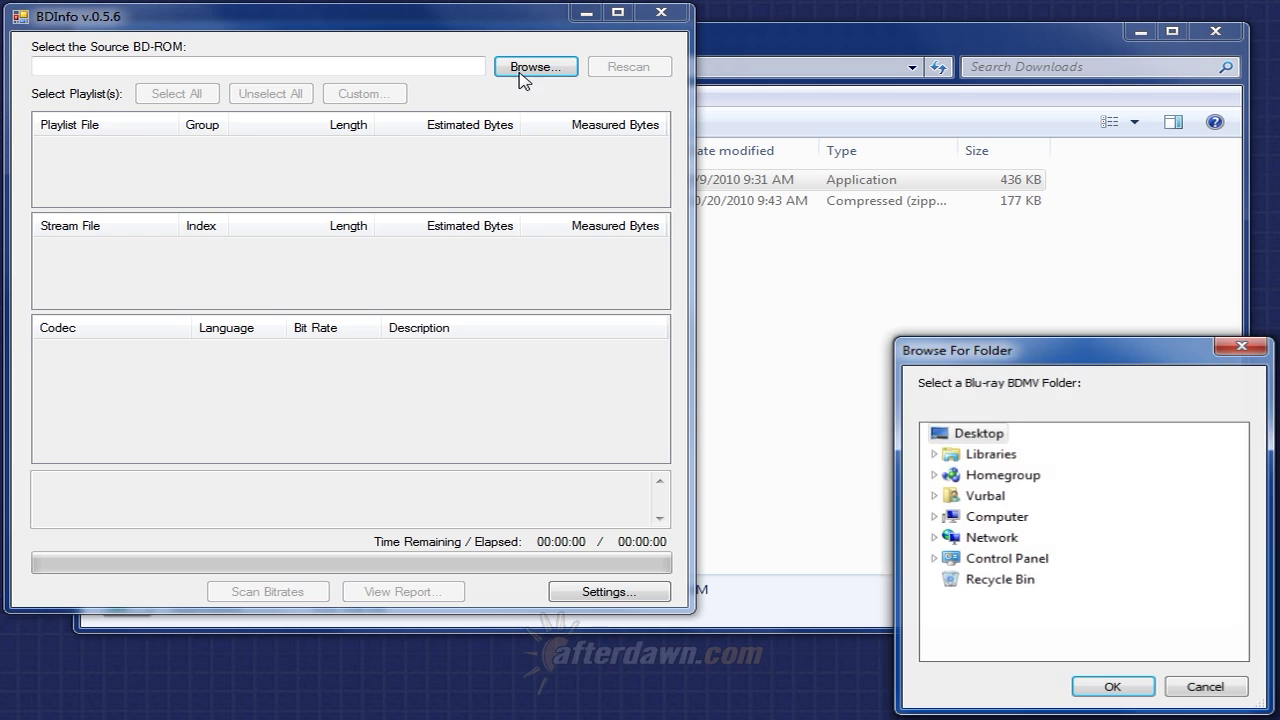
{"action": "left_click", "coordinate": [932, 517]}
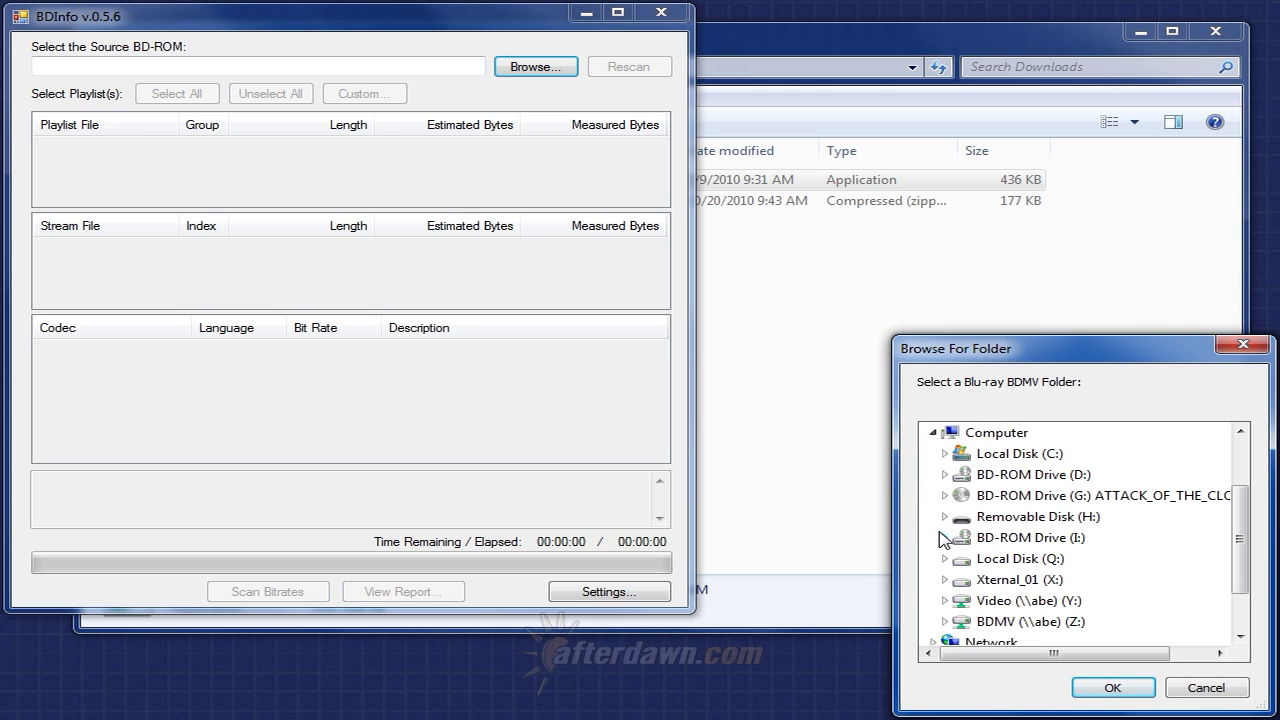
{"action": "left_click", "coordinate": [944, 621]}
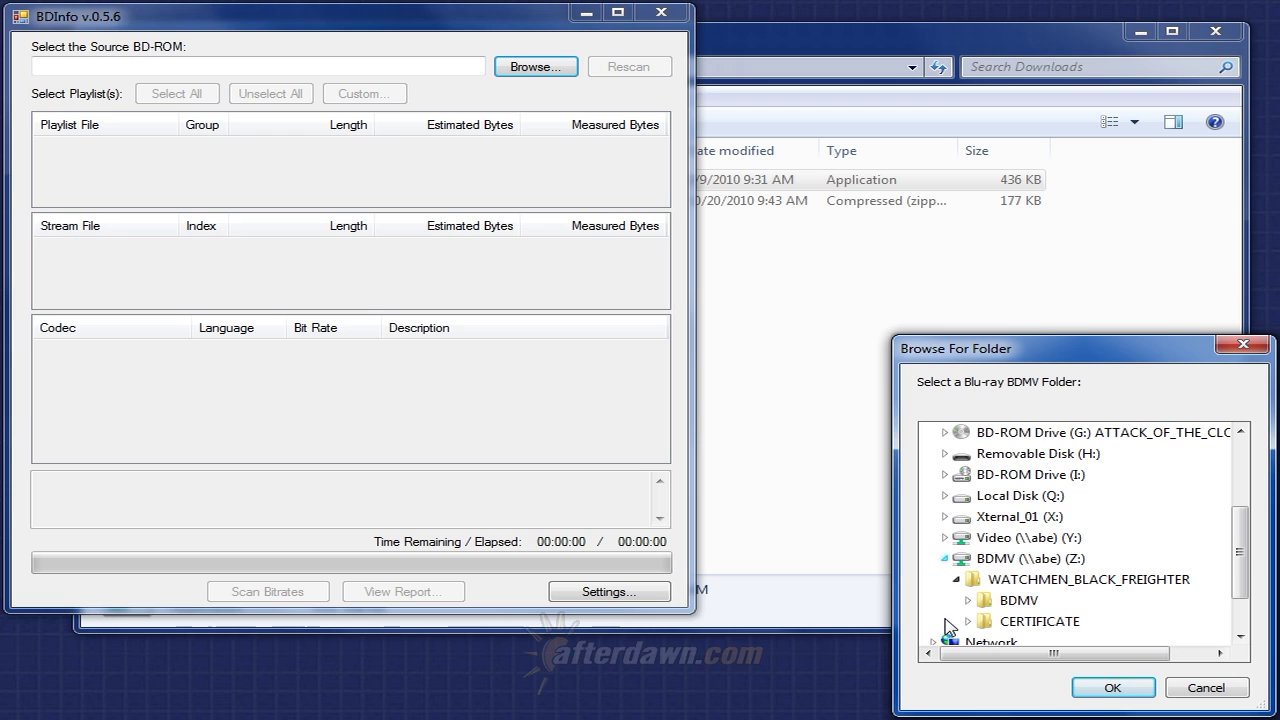
{"action": "double_click", "coordinate": [995, 601]}
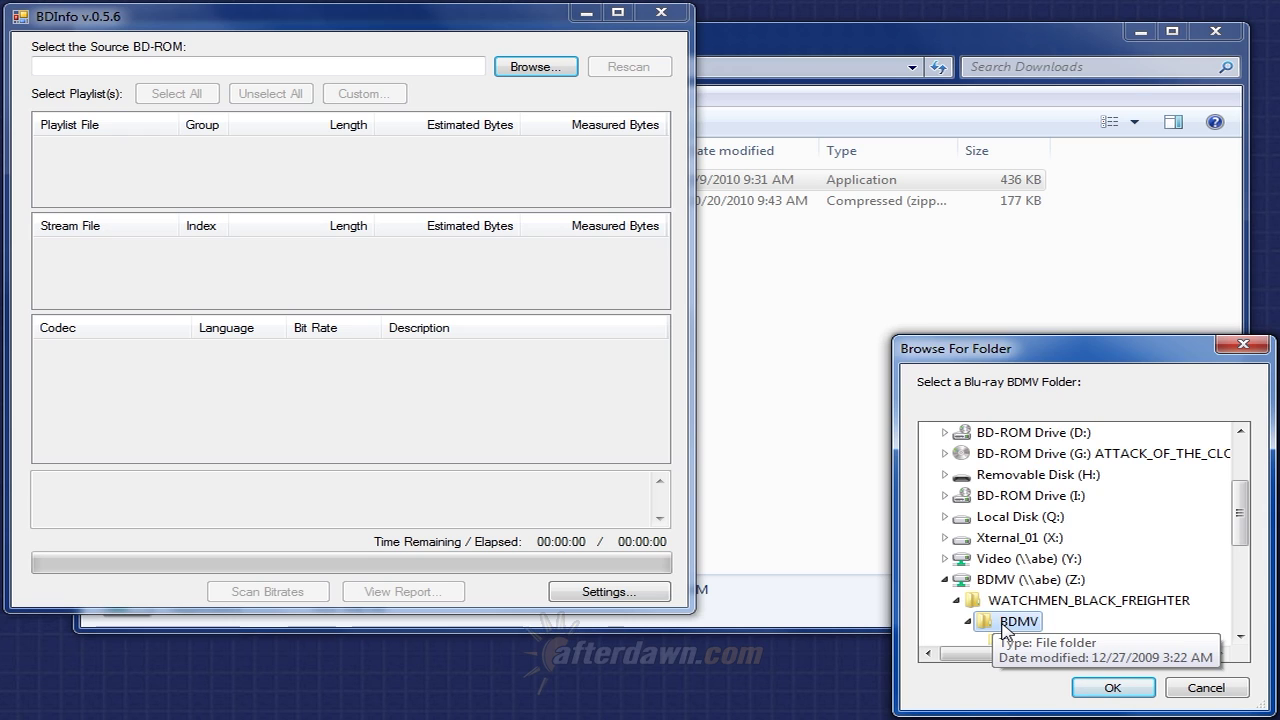
{"action": "left_click", "coordinate": [1020, 603]}
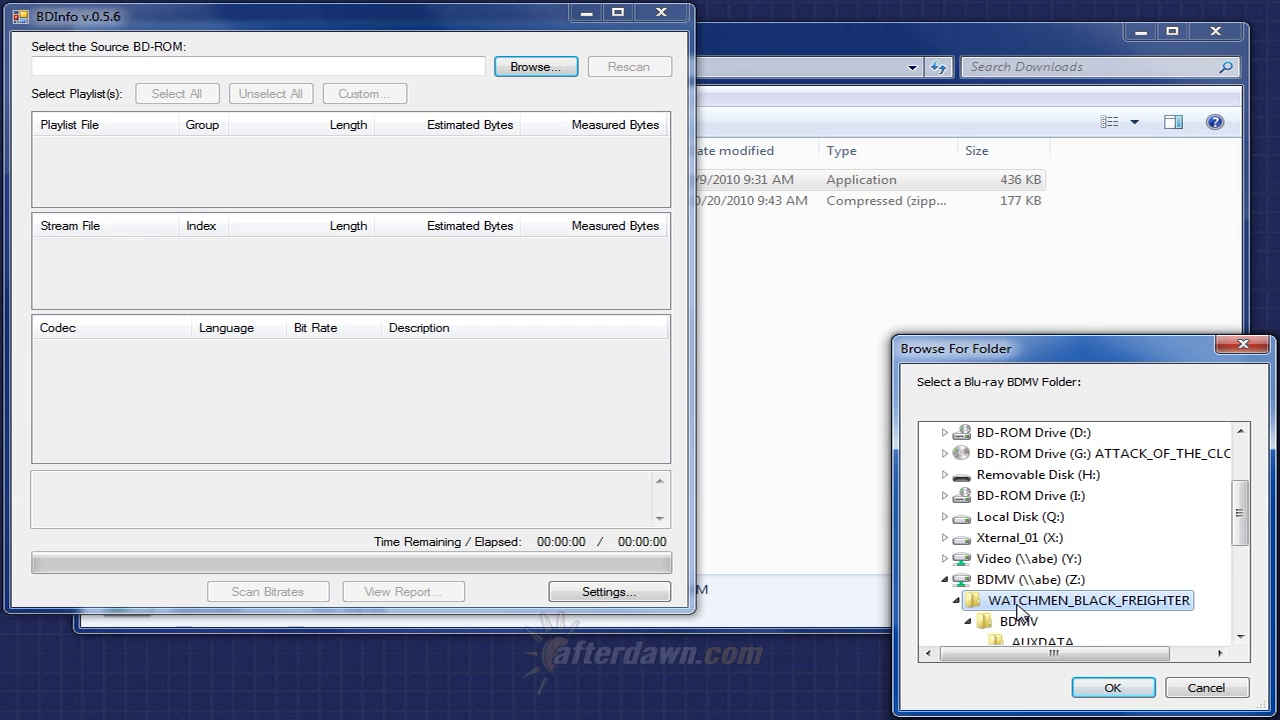
{"action": "left_click", "coordinate": [1100, 685]}
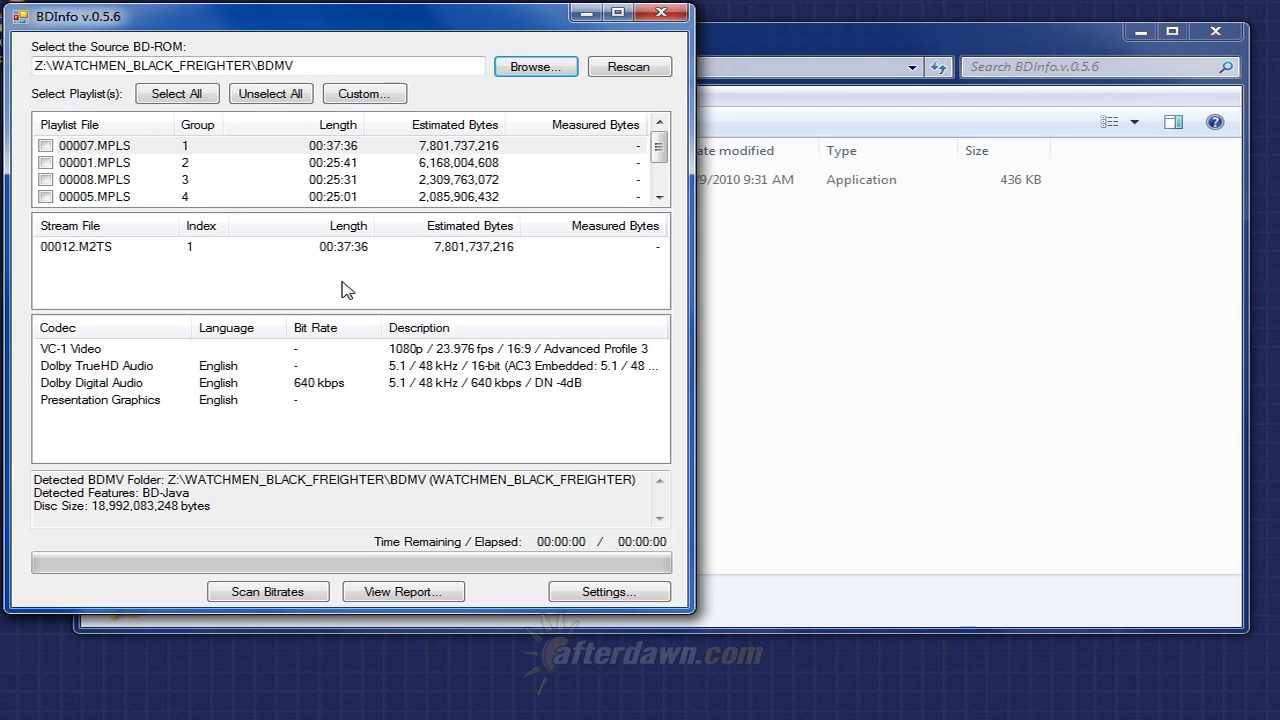
{"action": "left_click", "coordinate": [117, 162]}
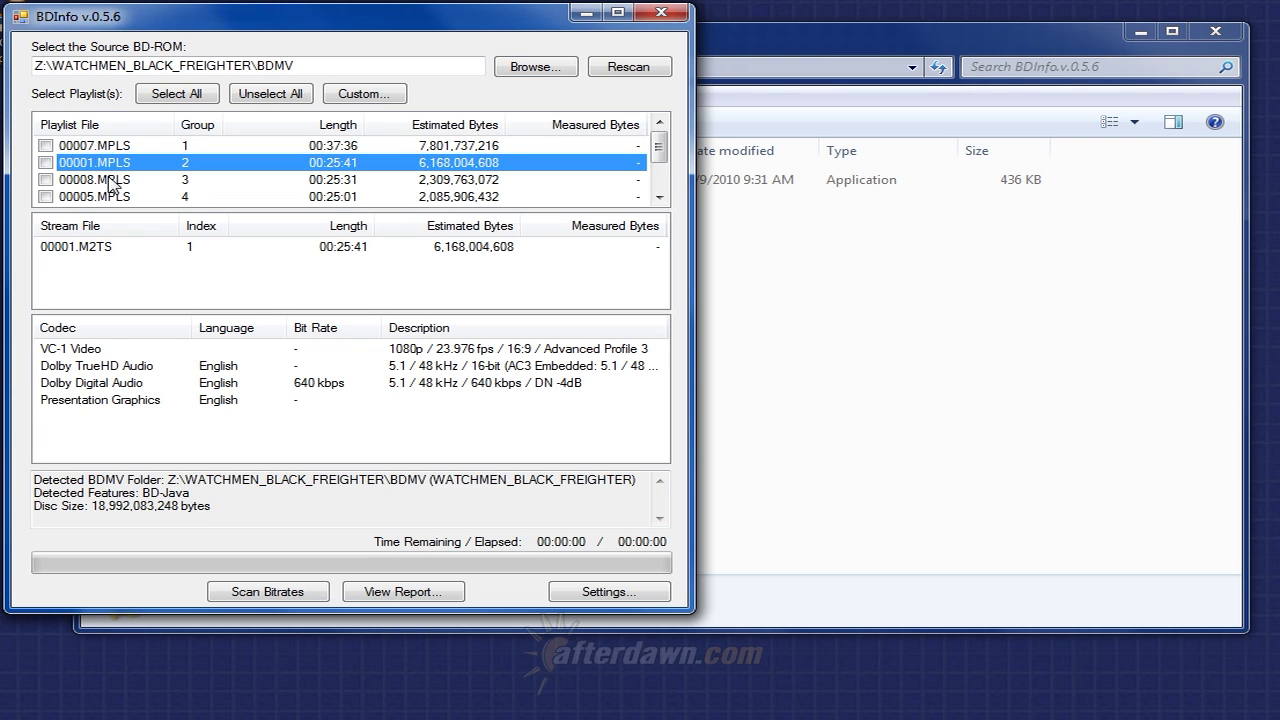
{"action": "left_click", "coordinate": [109, 179]}
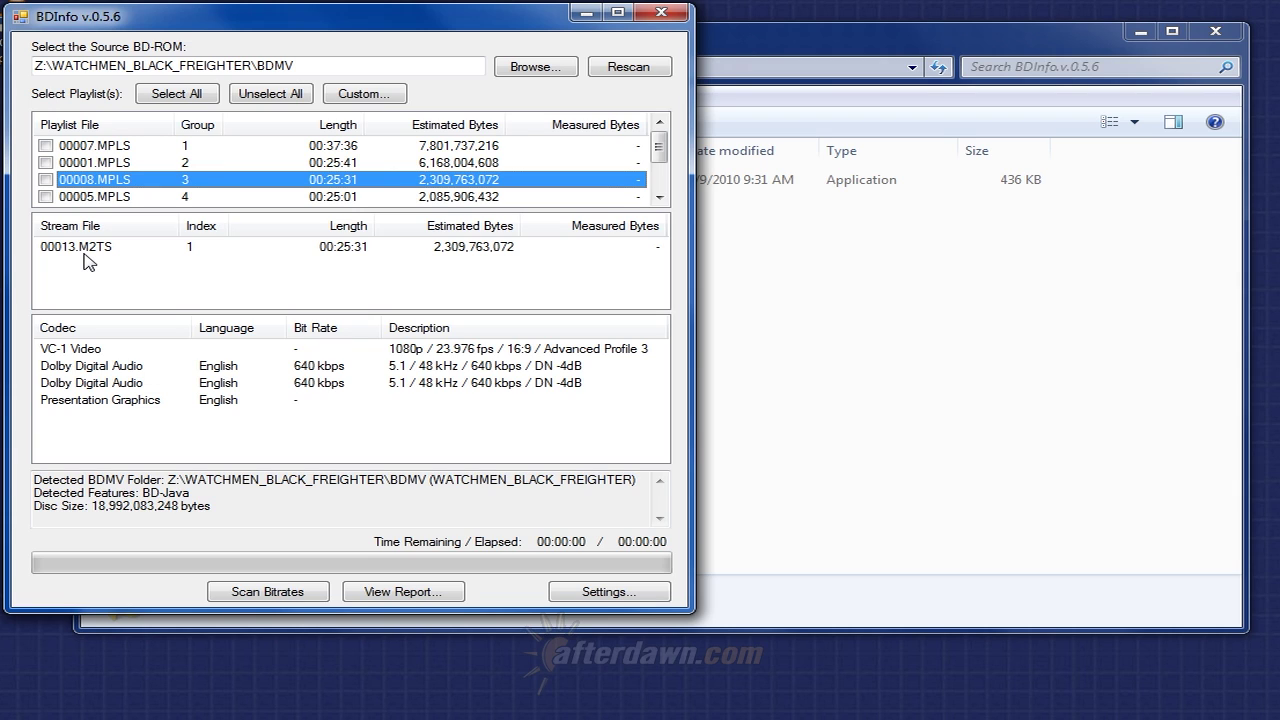
{"action": "key", "text": "Home"}
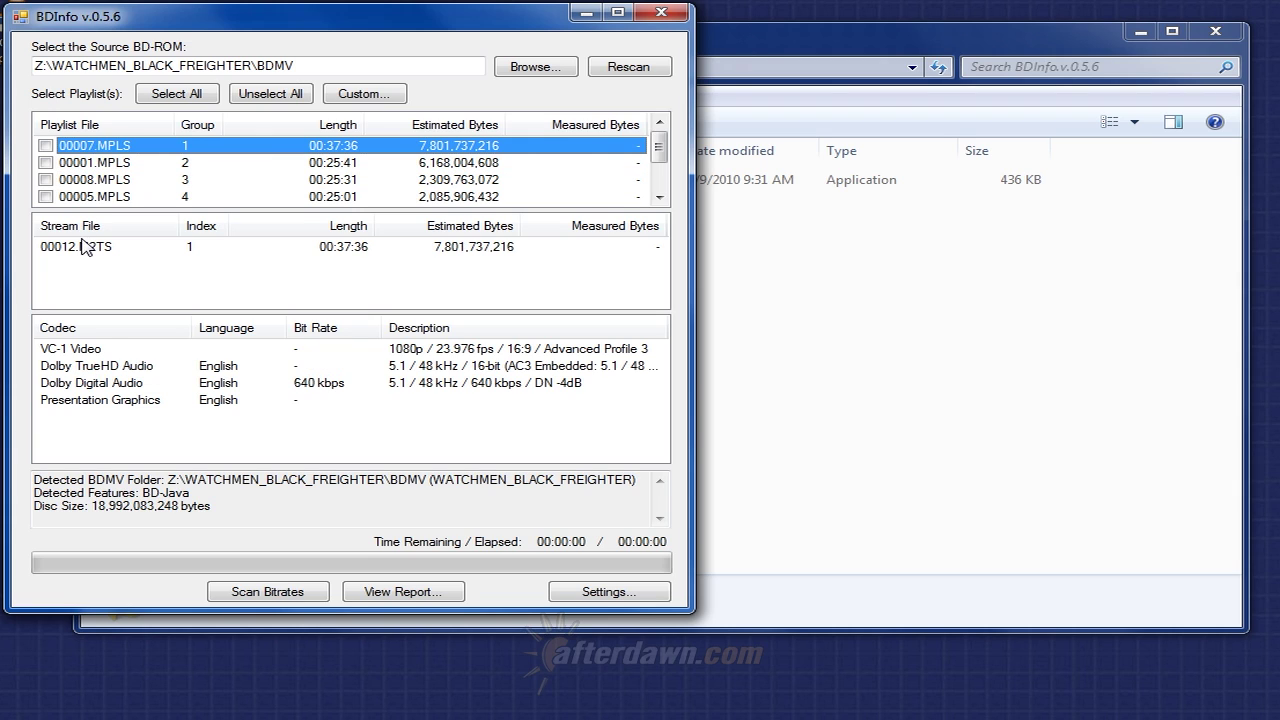
Step: Select the 00001.MPLS playlist row and tick its checkbox
{"action": "left_click", "coordinate": [82, 166]}
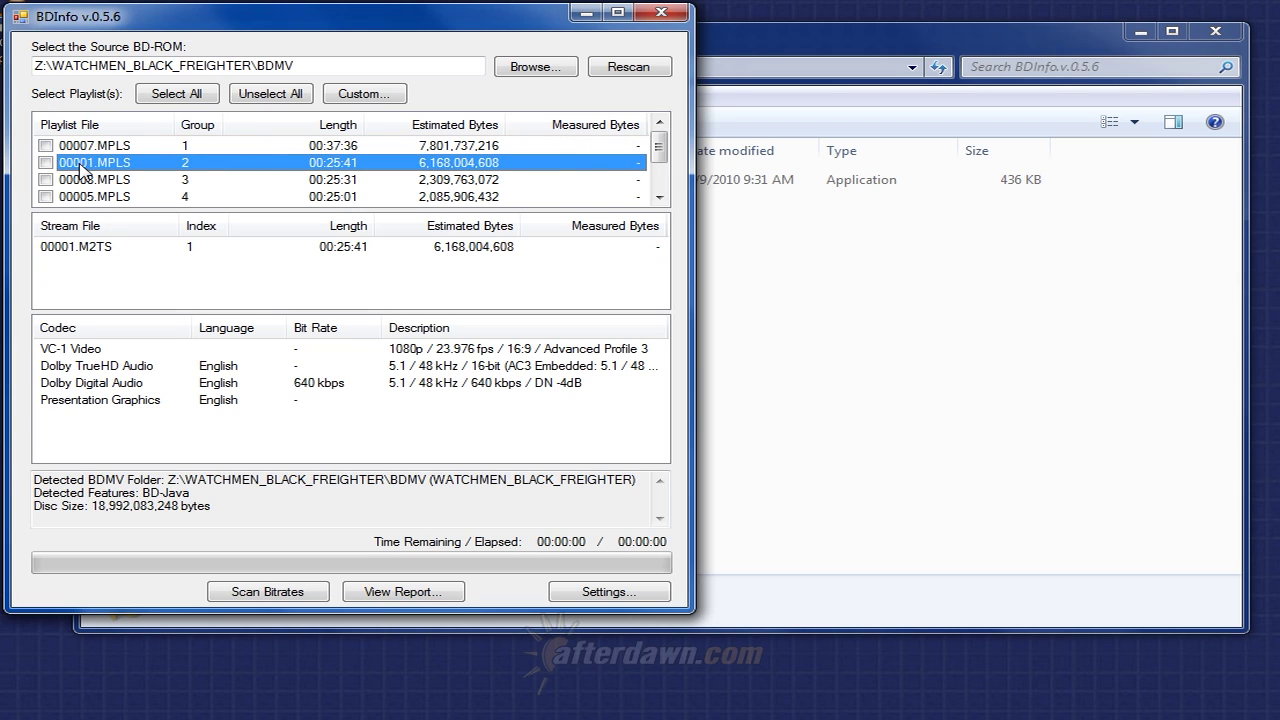
{"action": "left_click", "coordinate": [45, 163]}
Step: Close BDInfo and search AfterDawn's software section for tsmuxer
{"action": "left_click", "coordinate": [660, 14]}
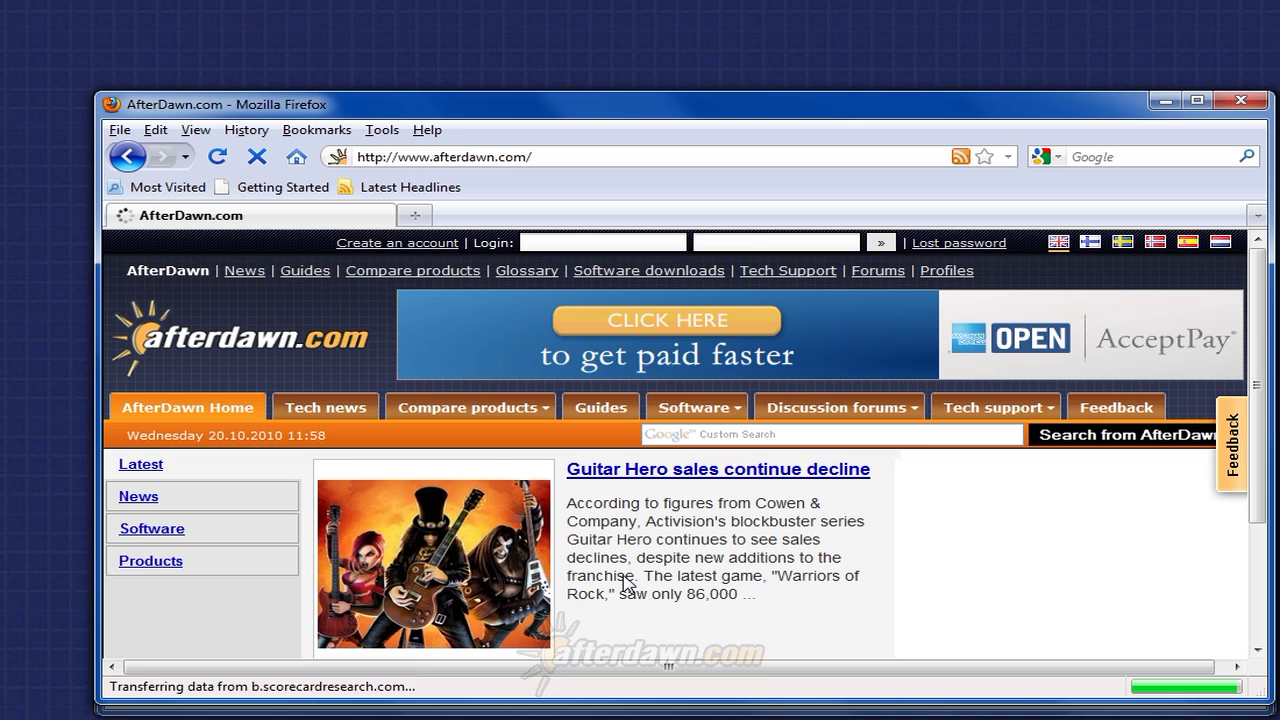
{"action": "left_click", "coordinate": [683, 410]}
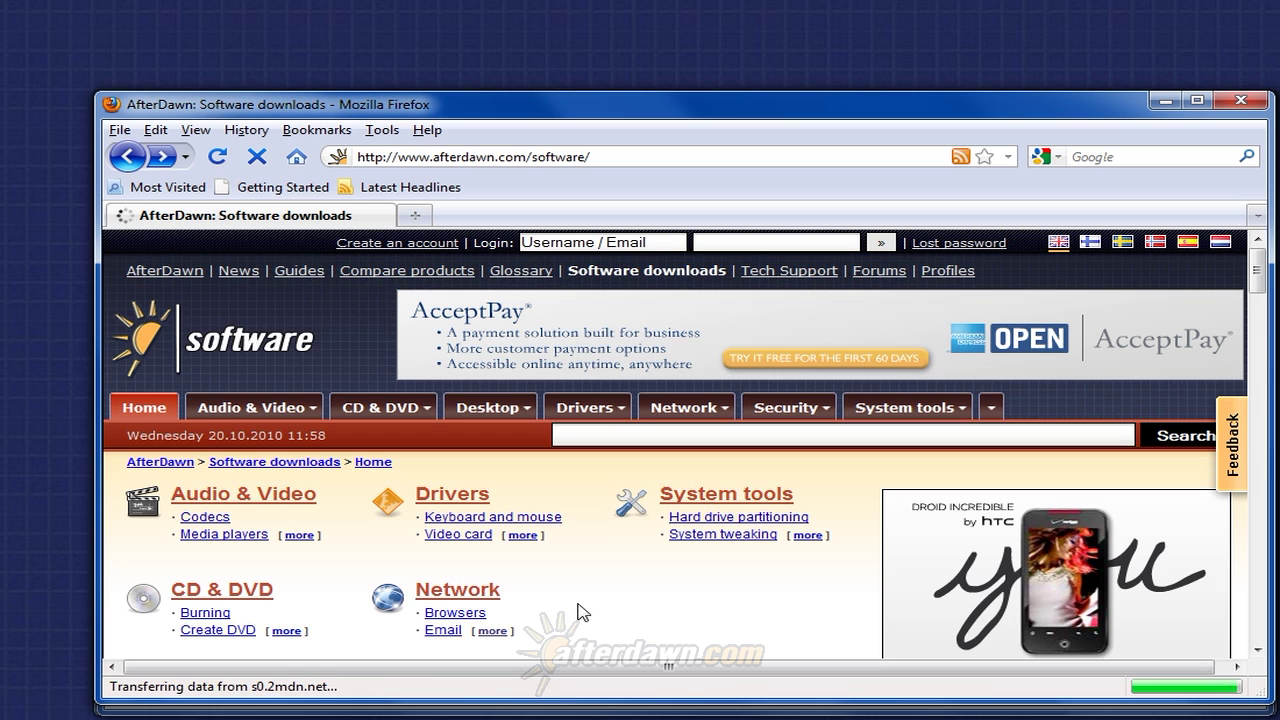
{"action": "double_click", "coordinate": [598, 437]}
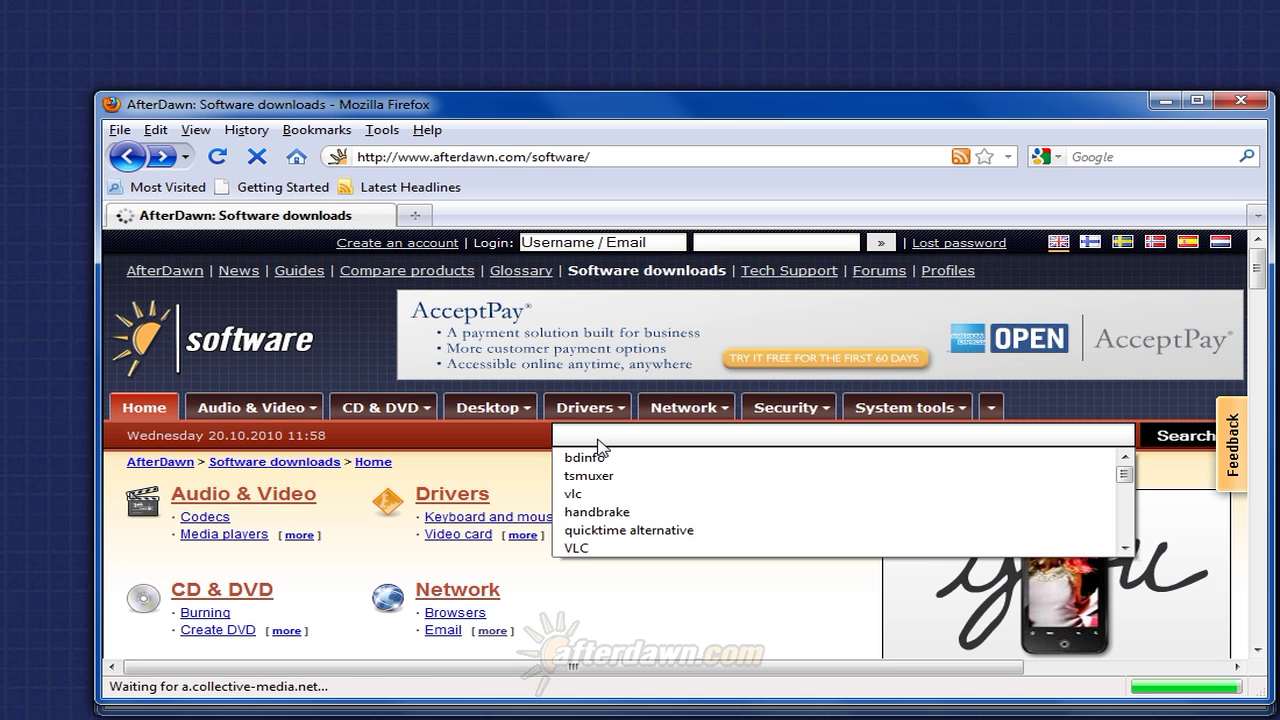
{"action": "type", "text": "t"}
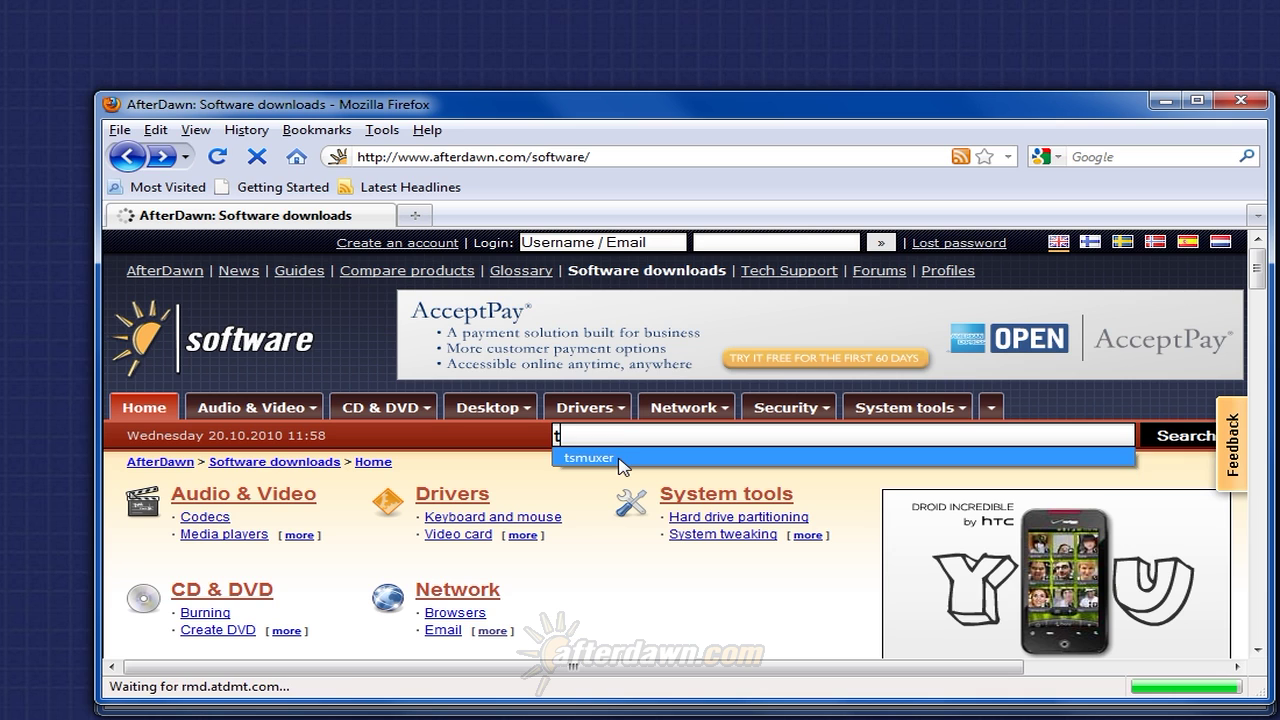
{"action": "left_click", "coordinate": [622, 457]}
{"action": "left_click", "coordinate": [1160, 437]}
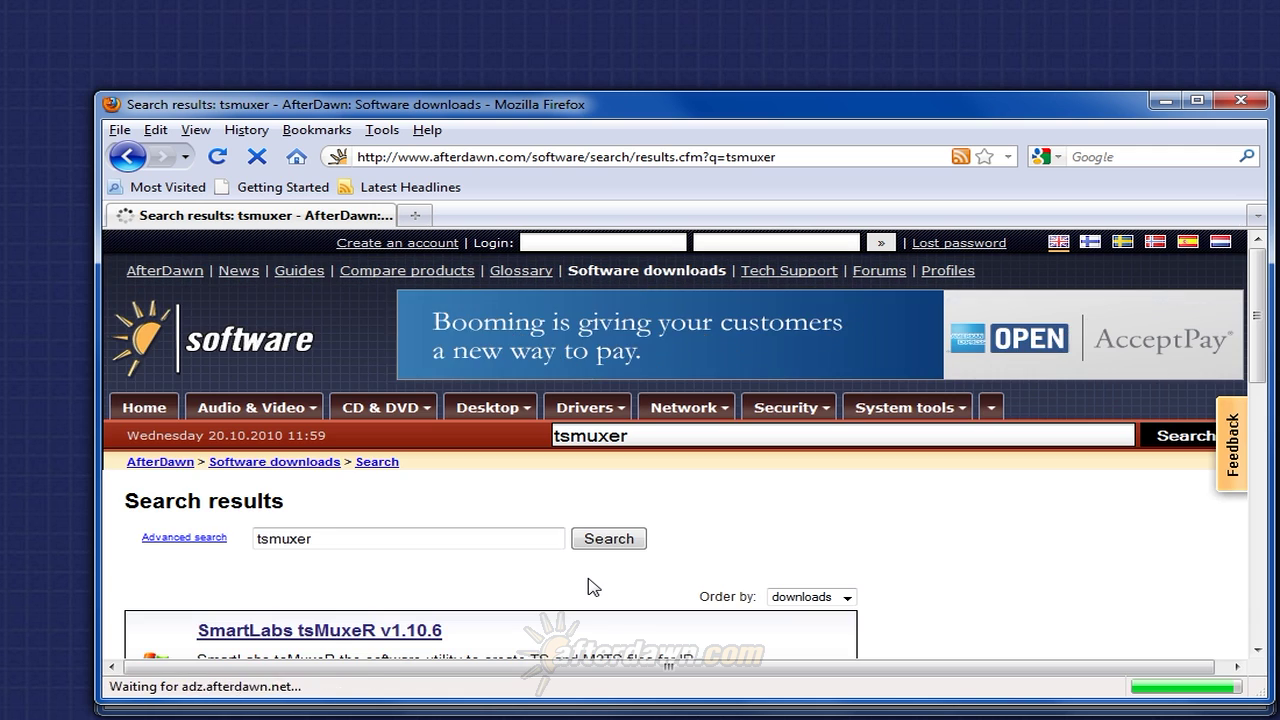
Step: Open SmartLabs tsMuxeR v1.10.6 and save tsMuxeR_1.10.6.zip into Downloads
{"action": "scroll", "coordinate": [580, 581], "scroll_direction": "down", "scroll_amount": 2}
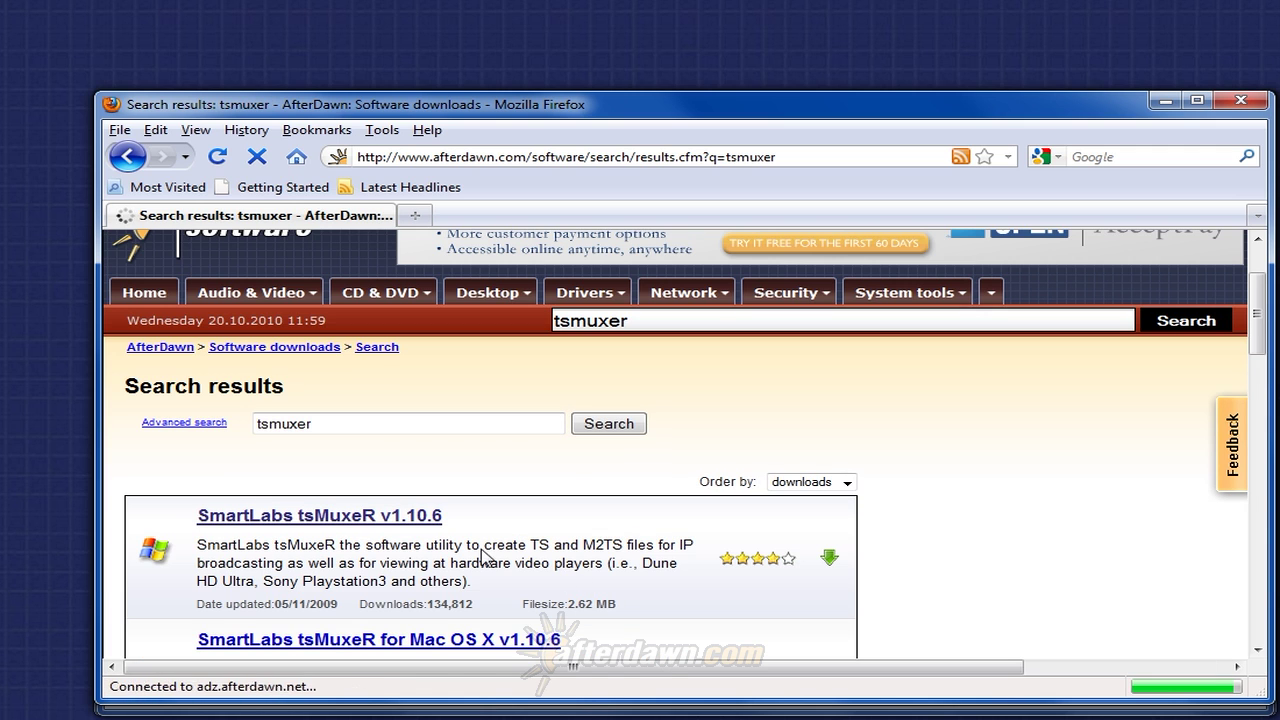
{"action": "left_click", "coordinate": [340, 527]}
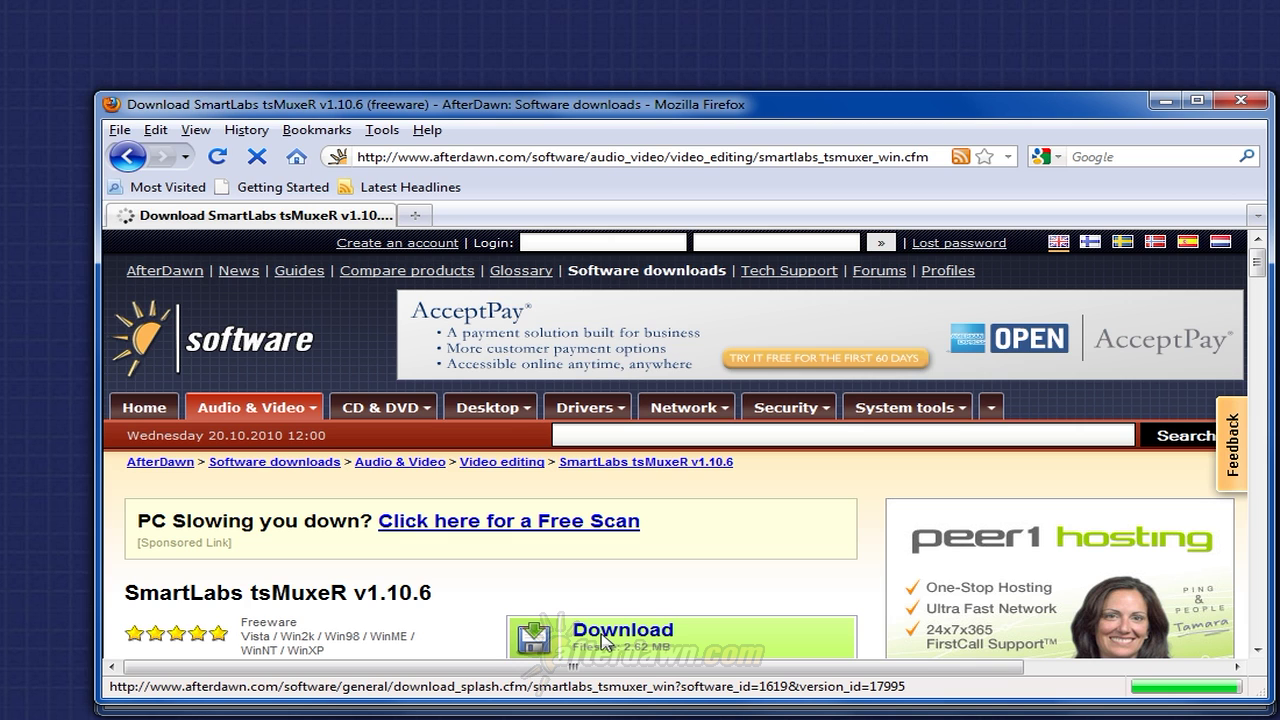
{"action": "left_click", "coordinate": [603, 641]}
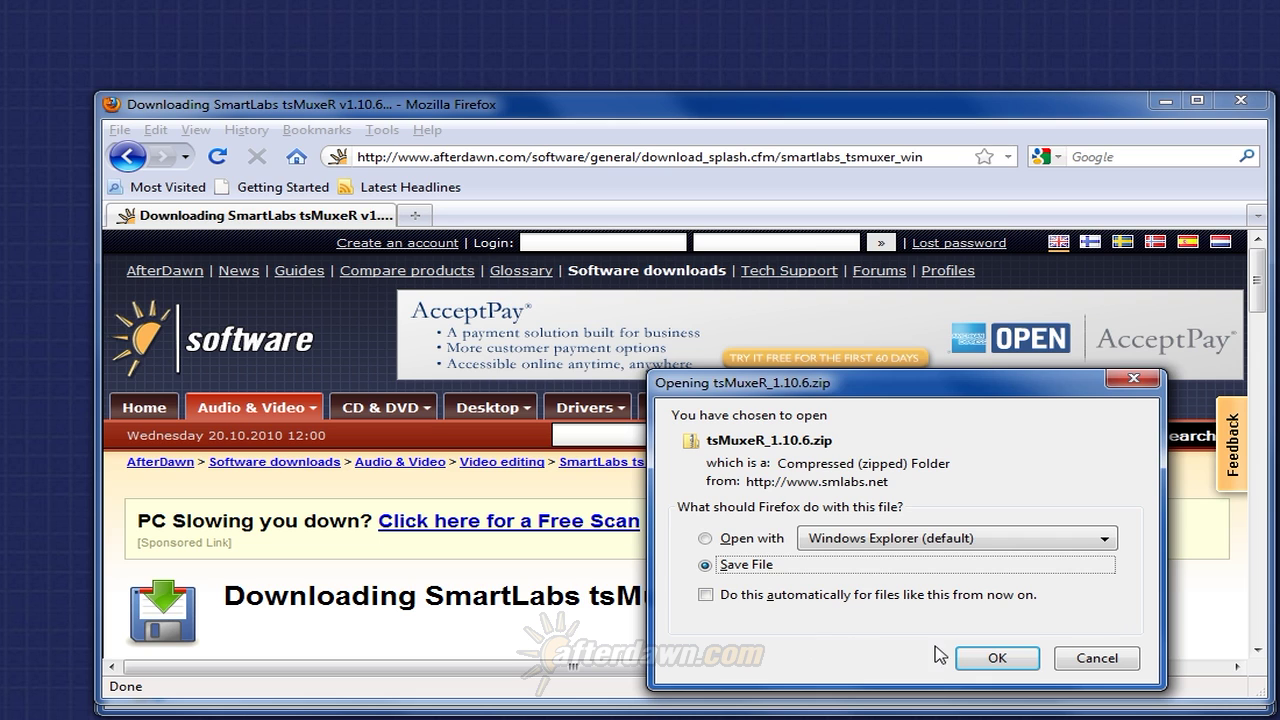
{"action": "left_click", "coordinate": [985, 664]}
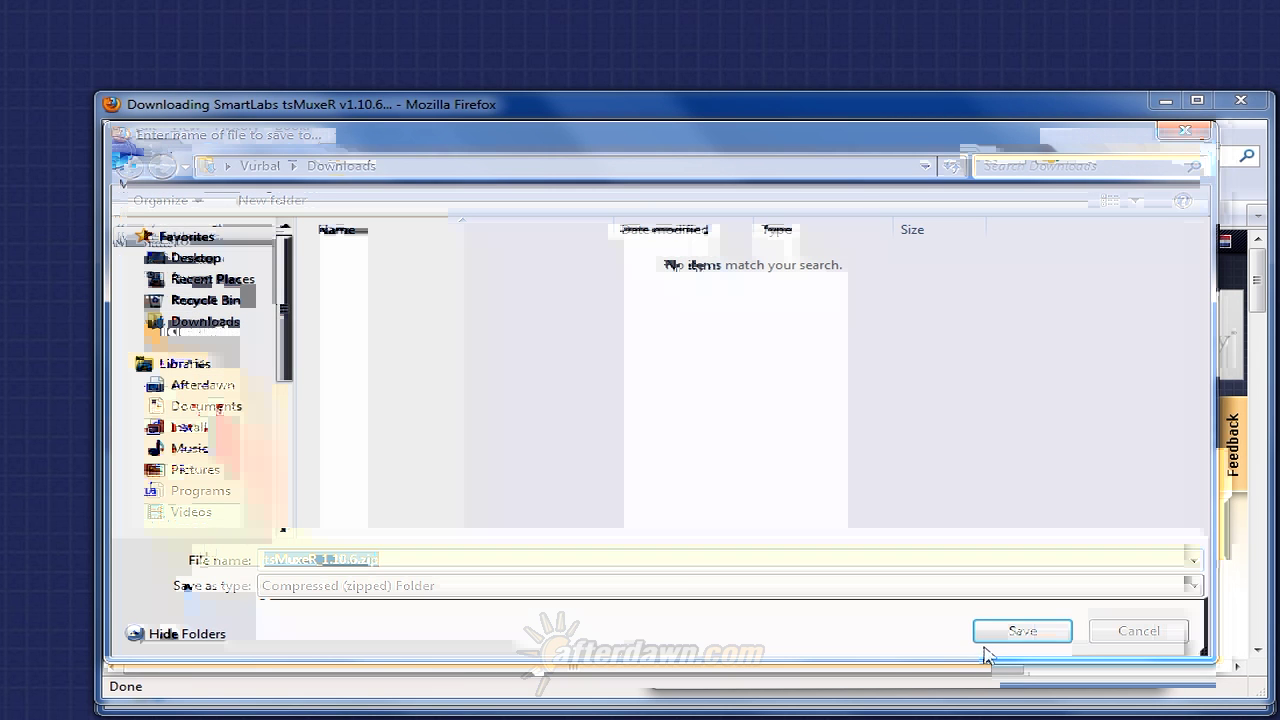
{"action": "left_click", "coordinate": [998, 638]}
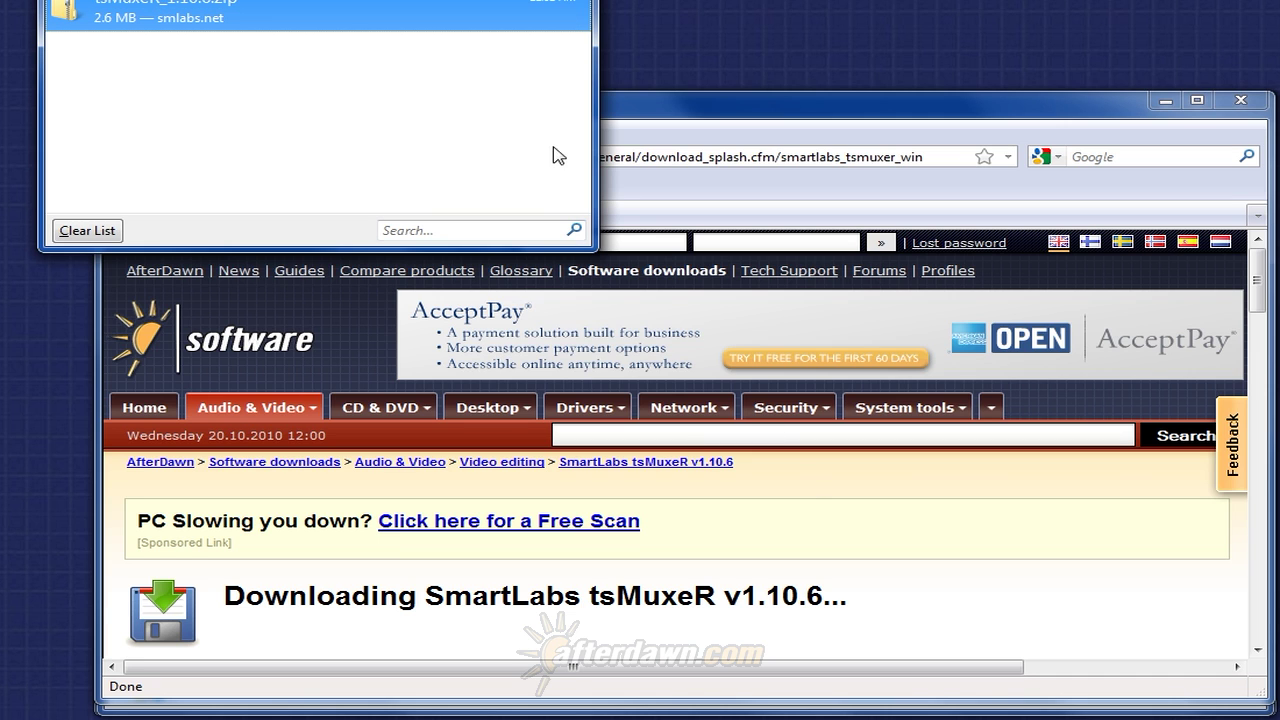
{"action": "left_click", "coordinate": [557, 5]}
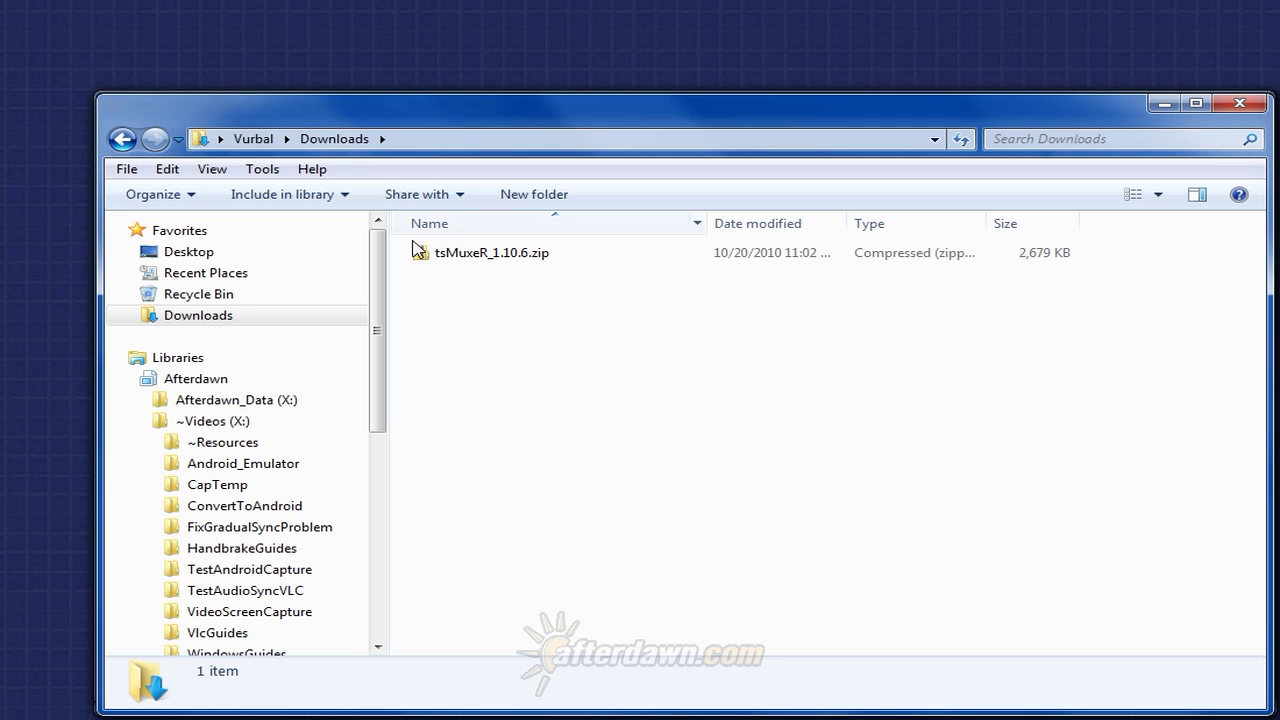
Step: Extract tsMuxeR_1.10.6.zip in place with 7-Zip and launch tsMuxerGUI.exe
{"action": "right_click", "coordinate": [464, 263]}
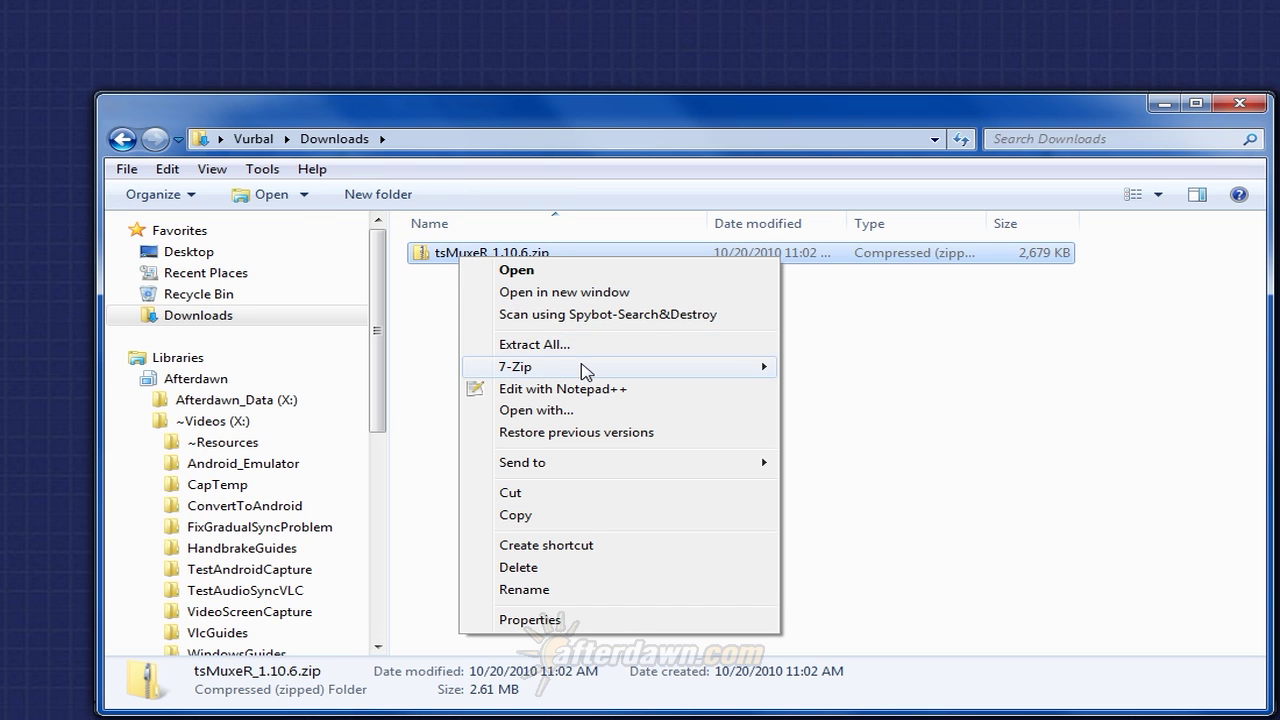
{"action": "mouse_move", "coordinate": [594, 368]}
{"action": "left_click", "coordinate": [818, 414]}
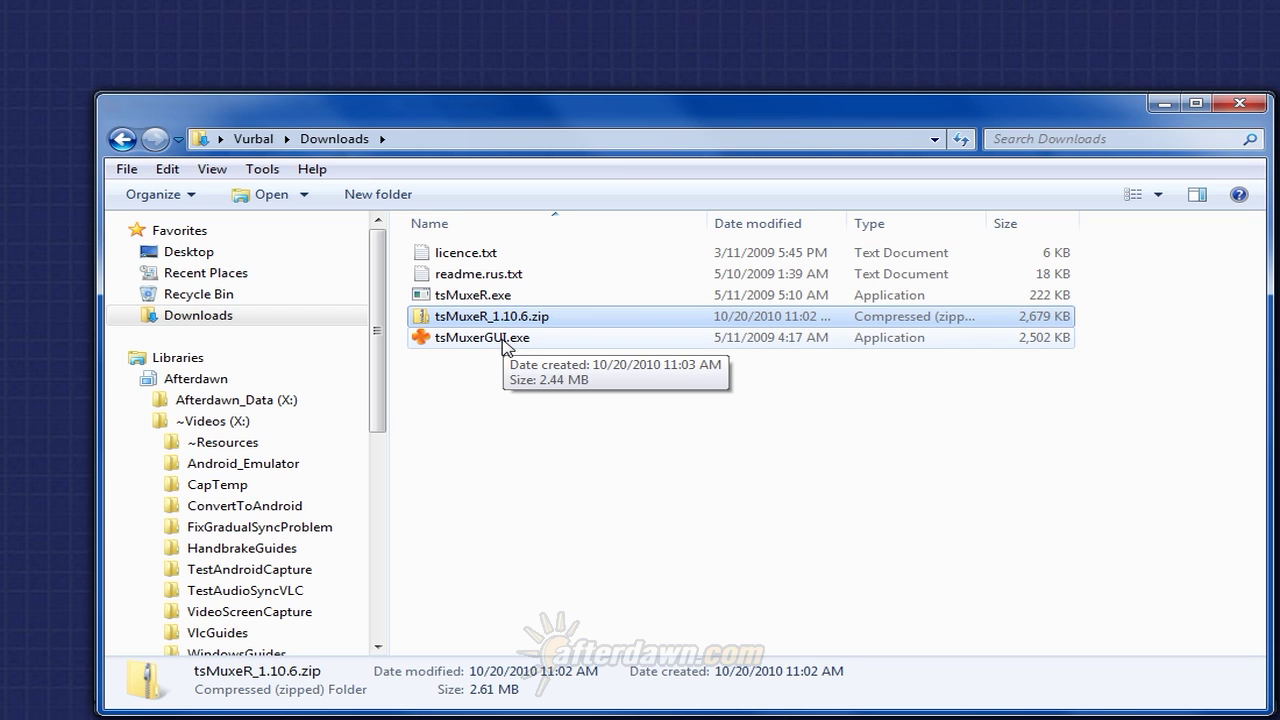
{"action": "double_click", "coordinate": [505, 340]}
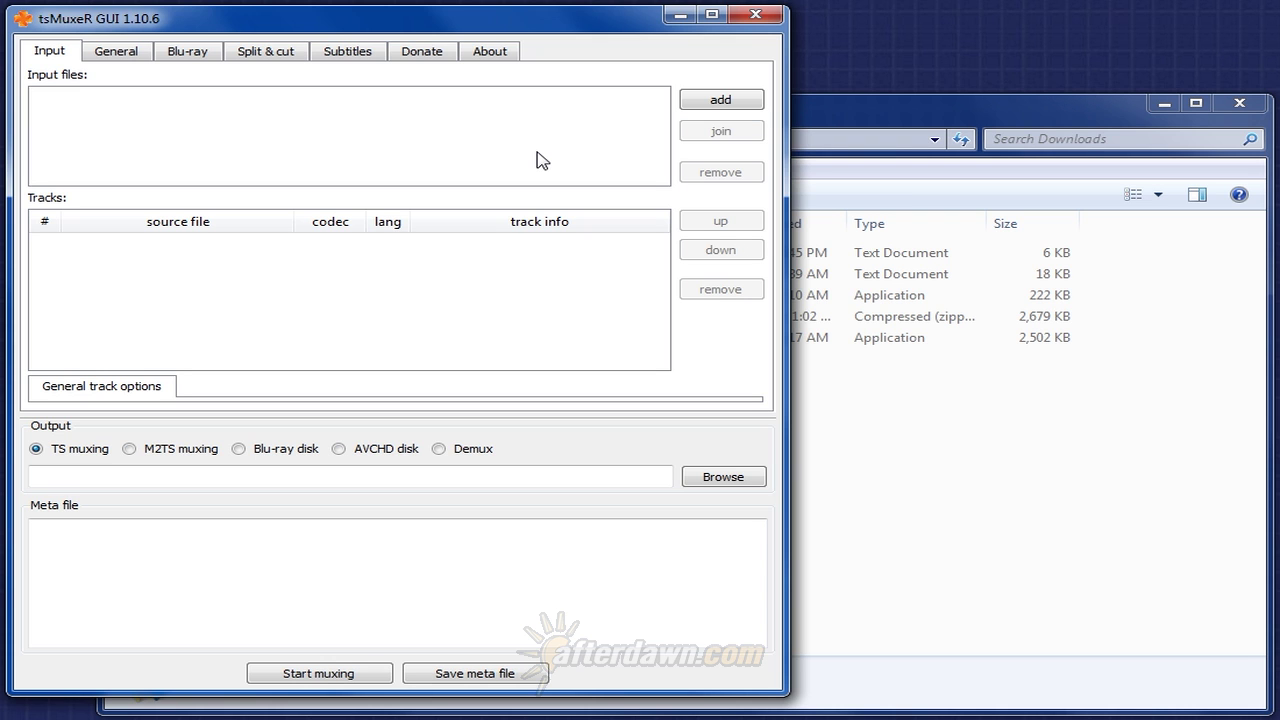
Step: Add Z:\WATCHMEN_BLACK_FREIGHTER\BDMV\PLAYLIST\00001.mpls as the input file
{"action": "left_click", "coordinate": [700, 105]}
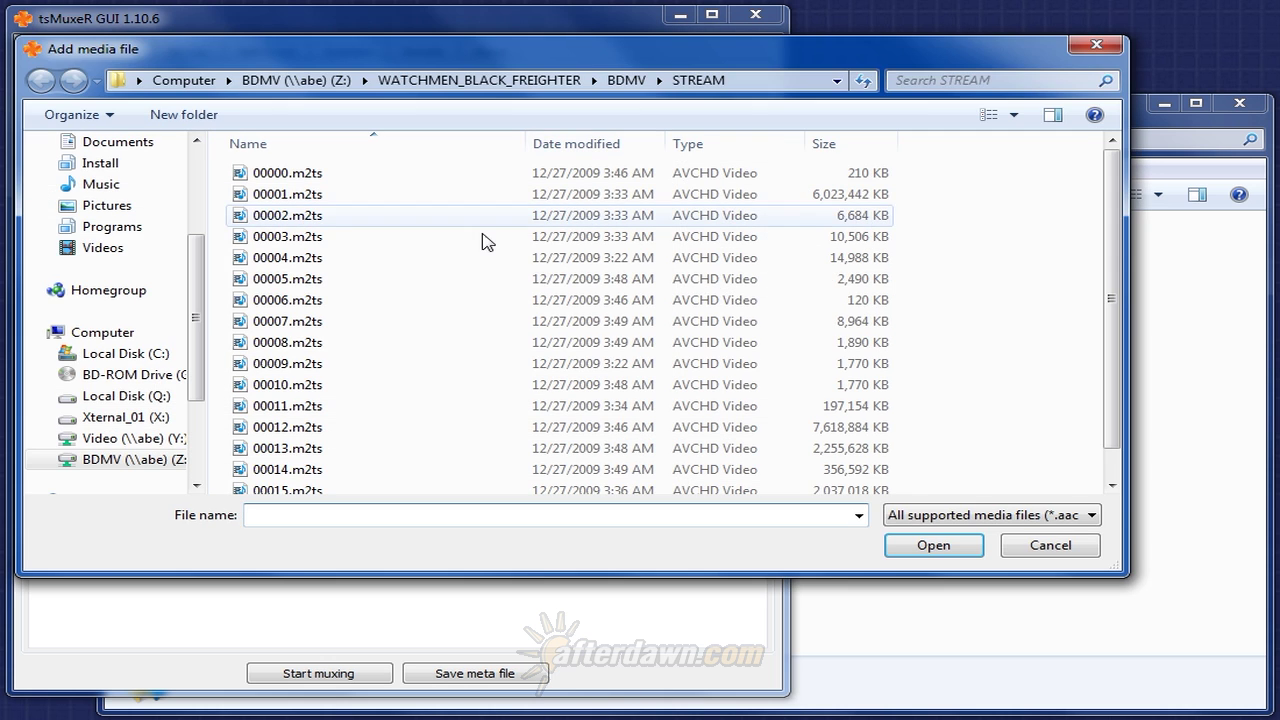
{"action": "left_click", "coordinate": [114, 461]}
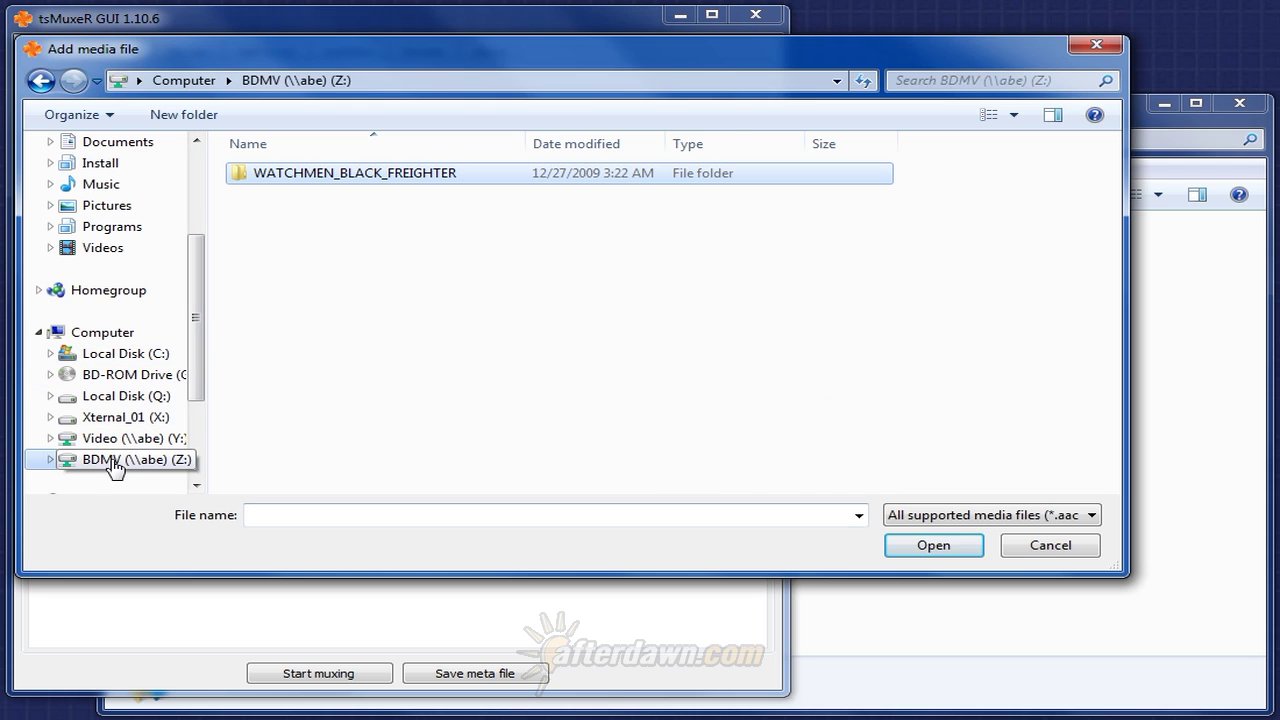
{"action": "double_click", "coordinate": [298, 177]}
{"action": "double_click", "coordinate": [284, 178]}
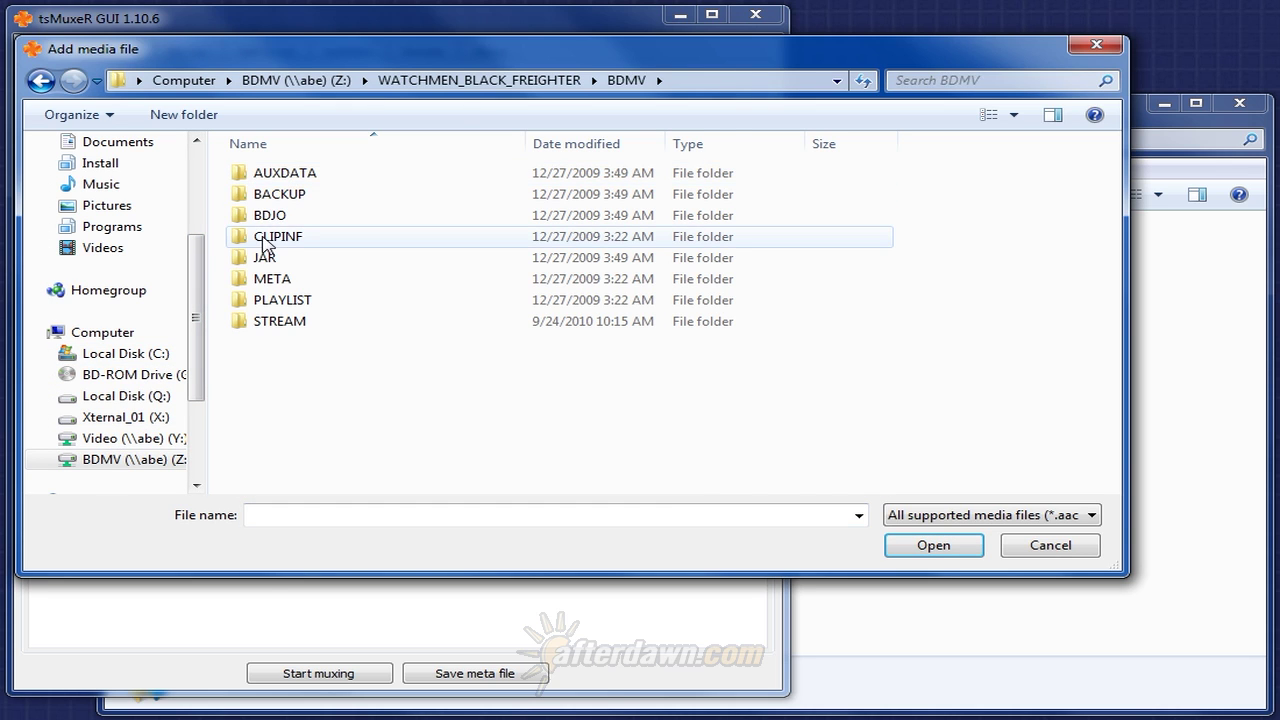
{"action": "double_click", "coordinate": [278, 302]}
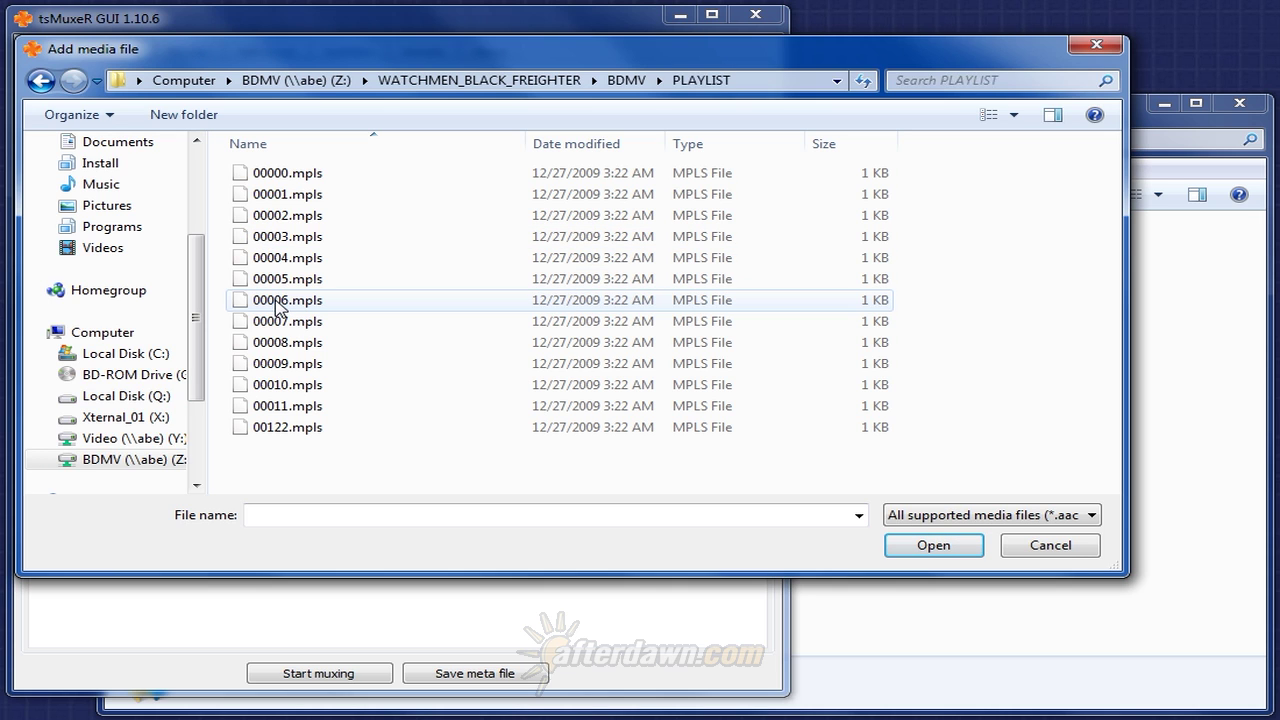
{"action": "double_click", "coordinate": [277, 196]}
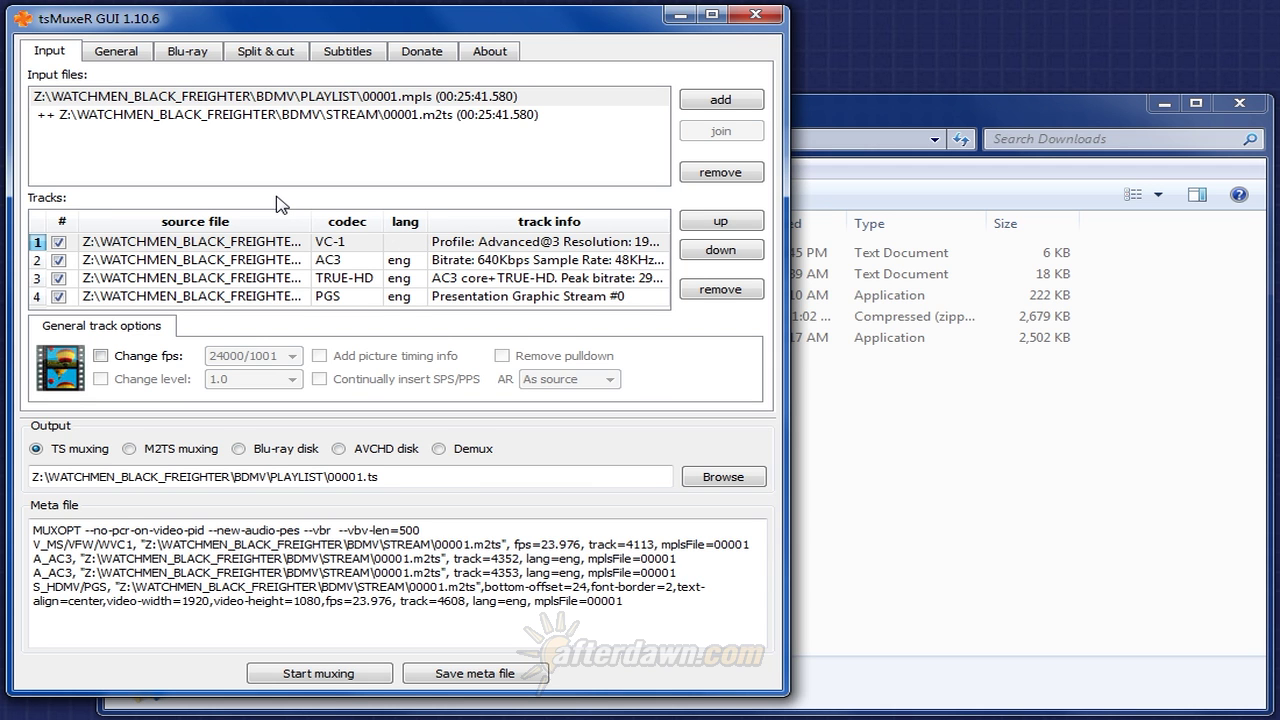
{"action": "left_click", "coordinate": [259, 120]}
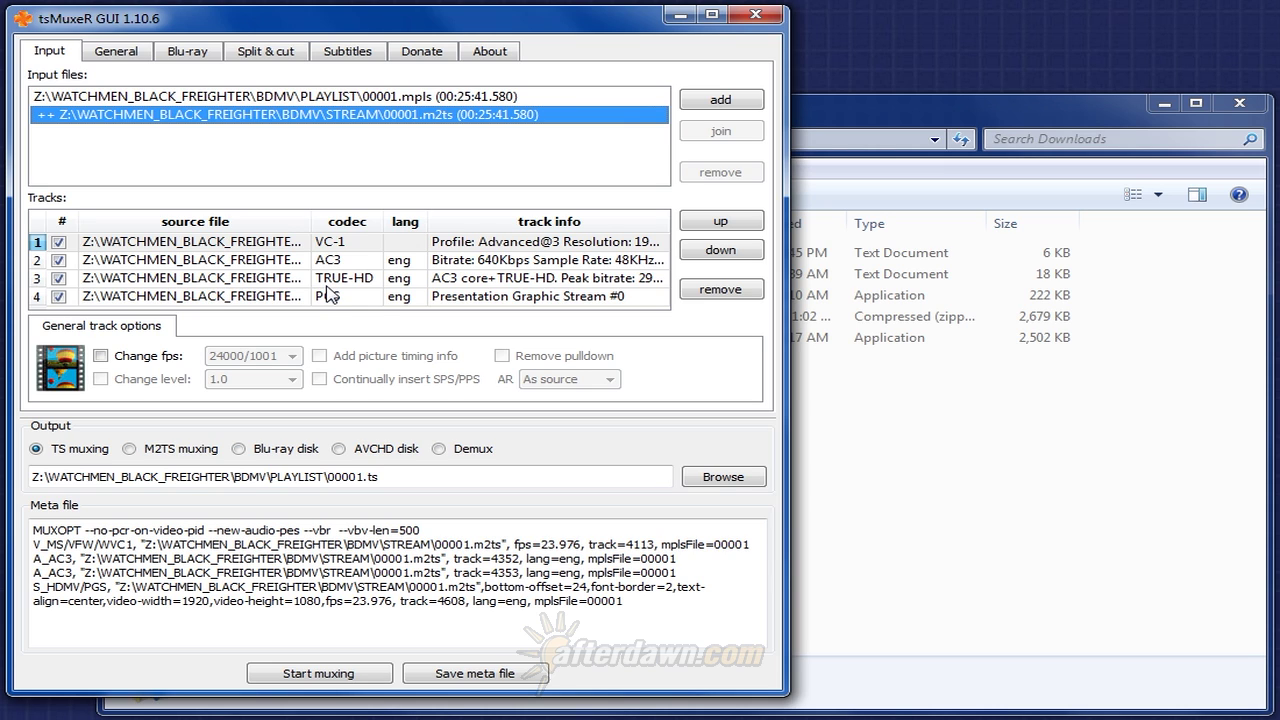
Step: Select track 4, the PGS subtitle track, in the Tracks list
{"action": "left_click", "coordinate": [330, 295]}
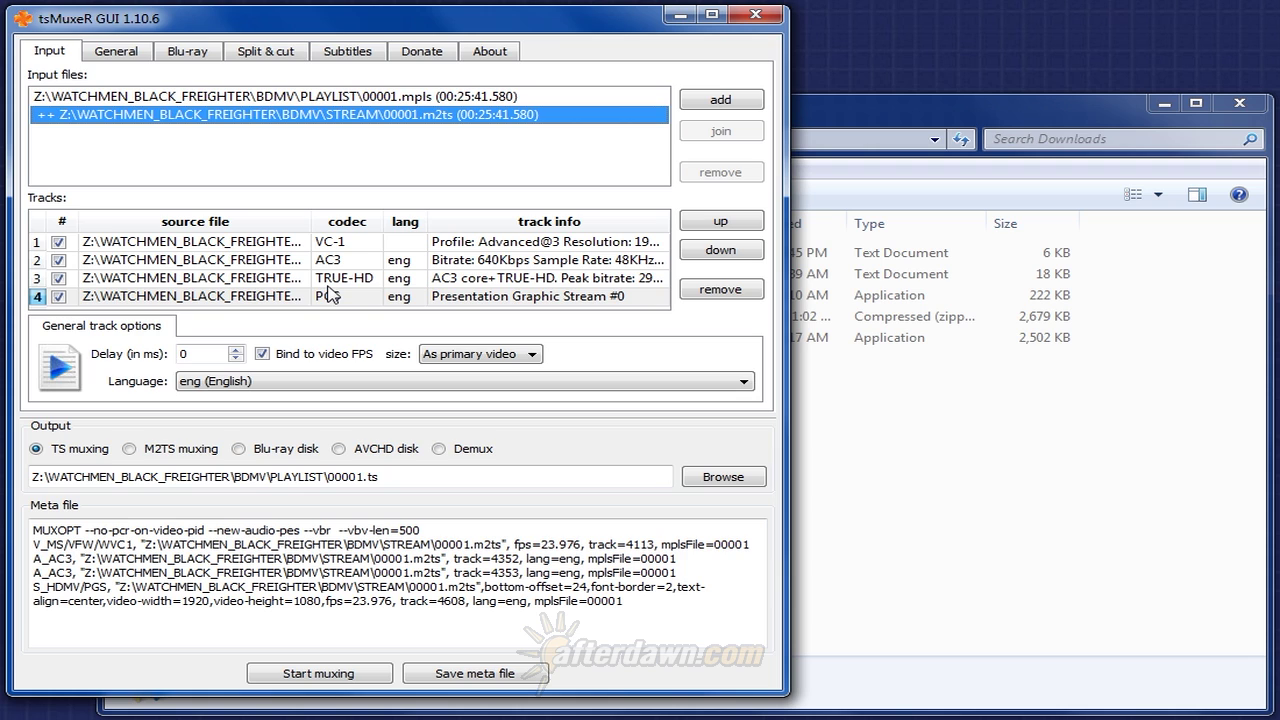
Step: Untick track 3 (TRUE-HD), after briefly trying and undoing its AC3 downconversion
{"action": "left_click", "coordinate": [59, 279]}
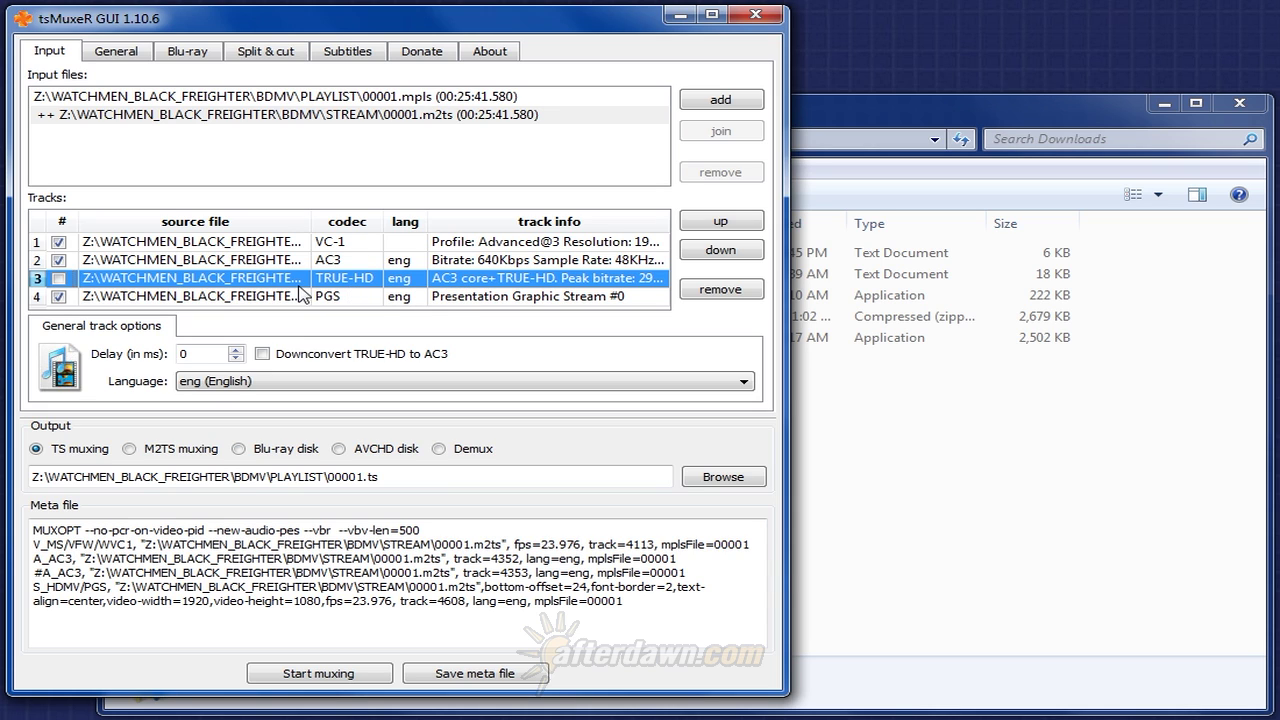
{"action": "left_click", "coordinate": [59, 279]}
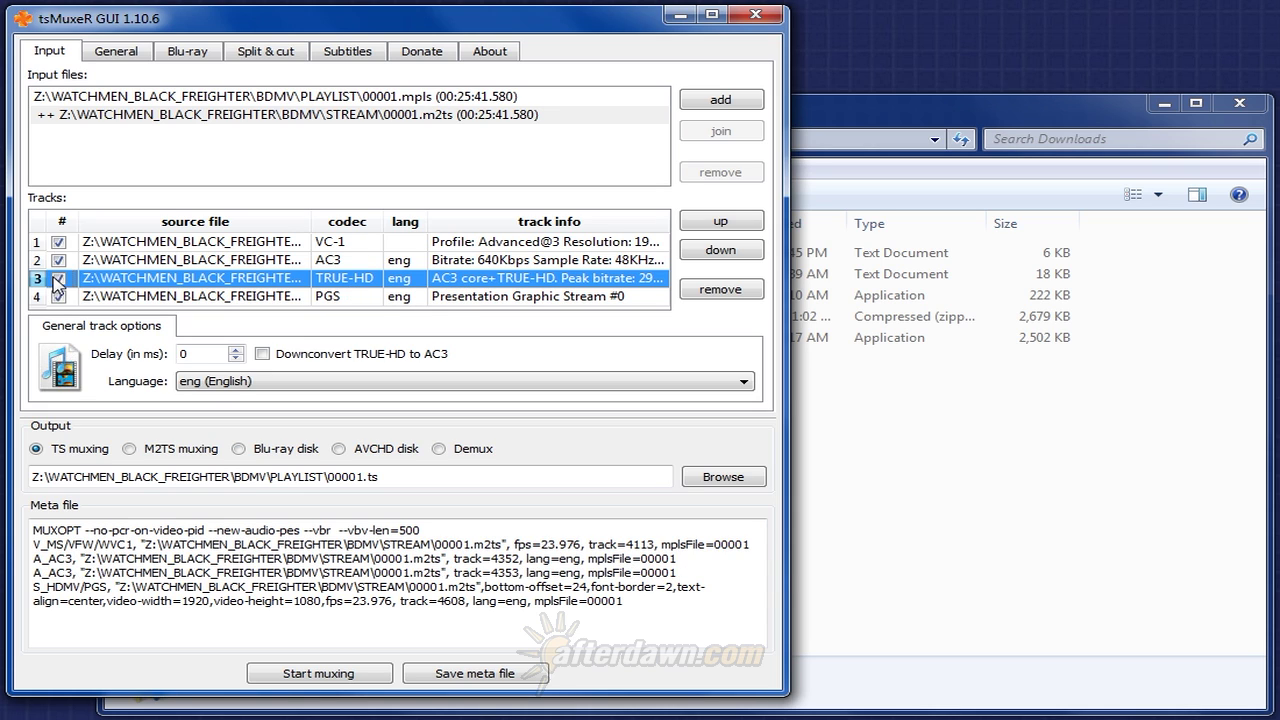
{"action": "left_click", "coordinate": [262, 354]}
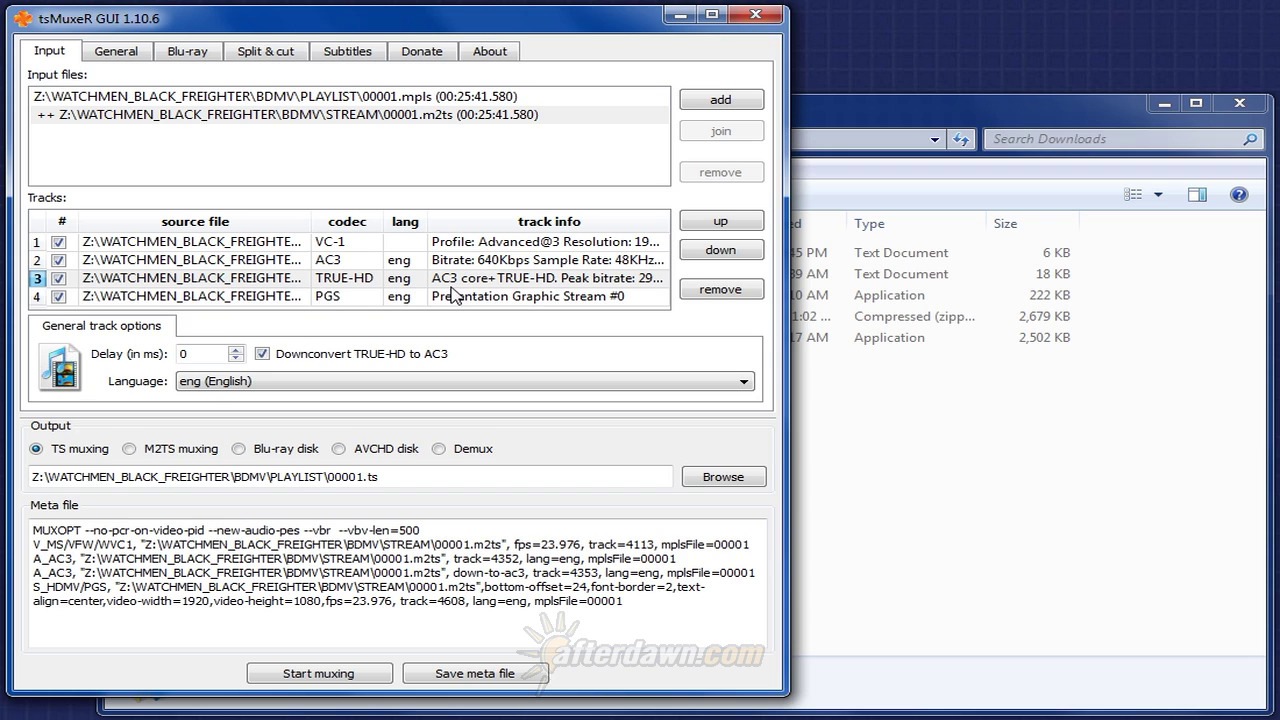
{"action": "left_click", "coordinate": [262, 354]}
{"action": "left_click", "coordinate": [58, 278]}
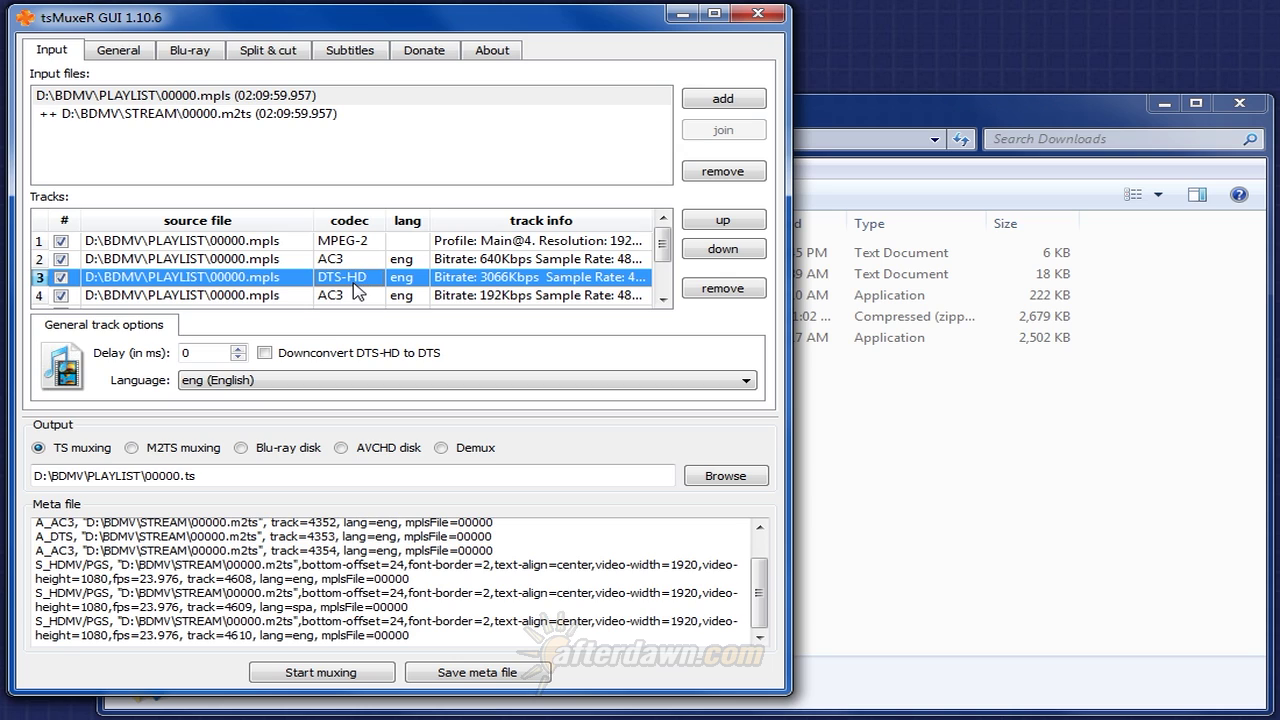
{"action": "left_click", "coordinate": [265, 353]}
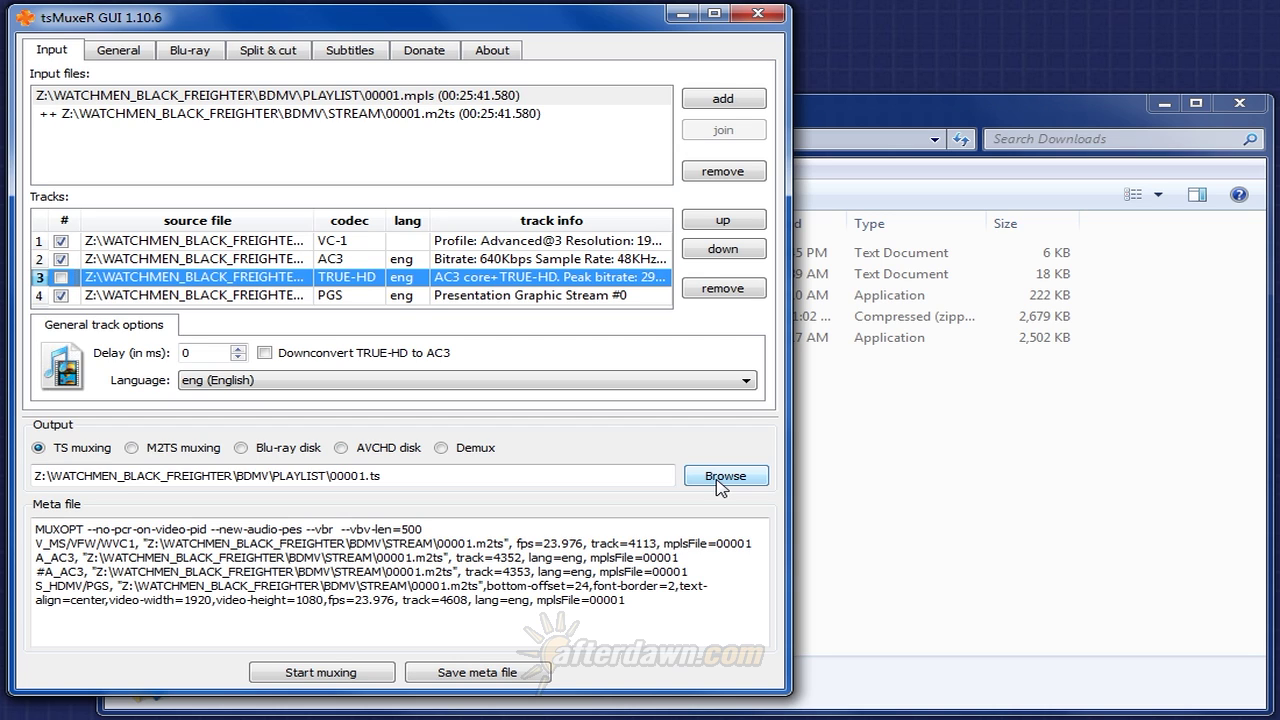
Step: Set the output file to TOTBF.ts in the X:\Video folder
{"action": "left_click", "coordinate": [722, 476]}
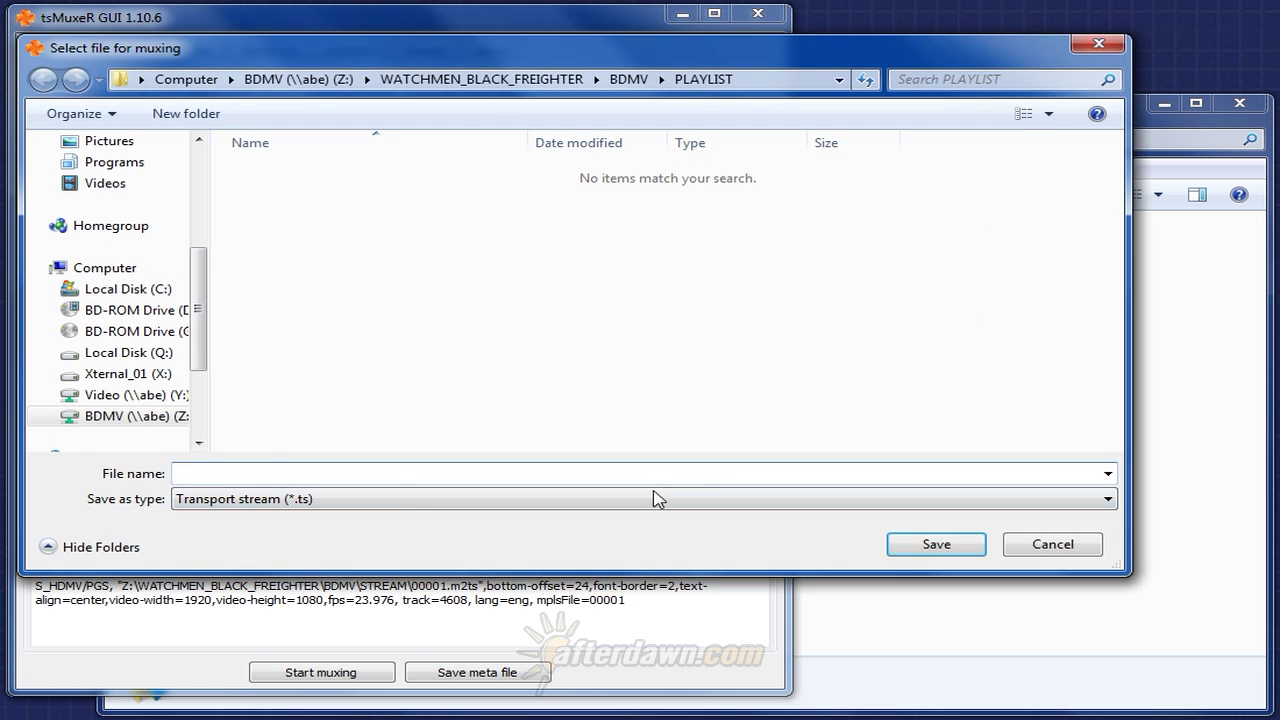
{"action": "left_click", "coordinate": [51, 375]}
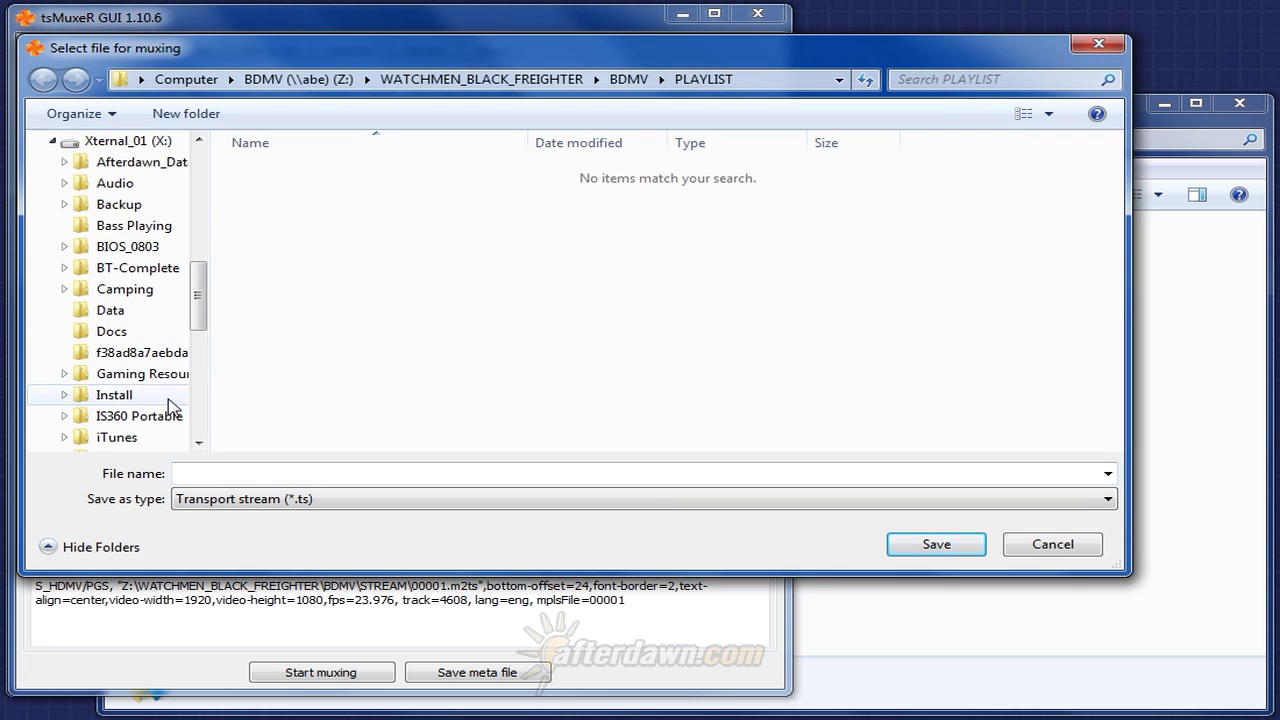
{"action": "left_click_drag", "start_coordinate": [200, 320], "coordinate": [200, 370]}
{"action": "left_click", "coordinate": [113, 375]}
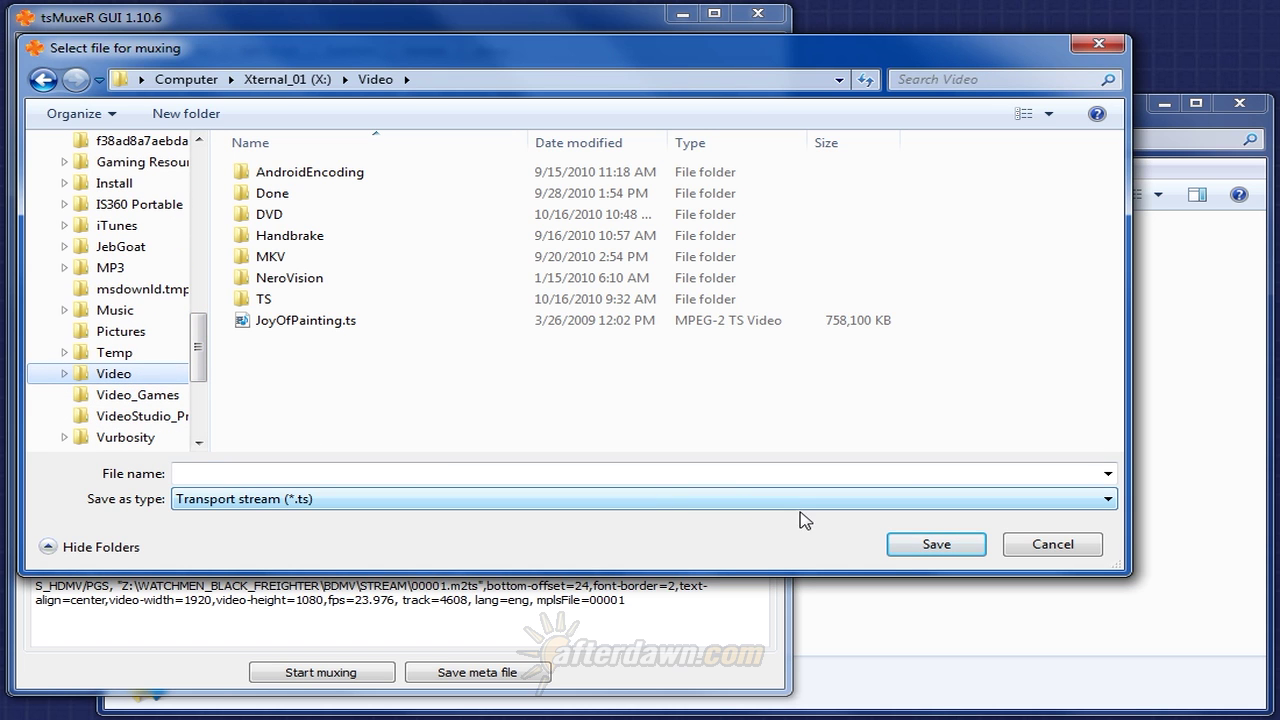
{"action": "left_click", "coordinate": [455, 475]}
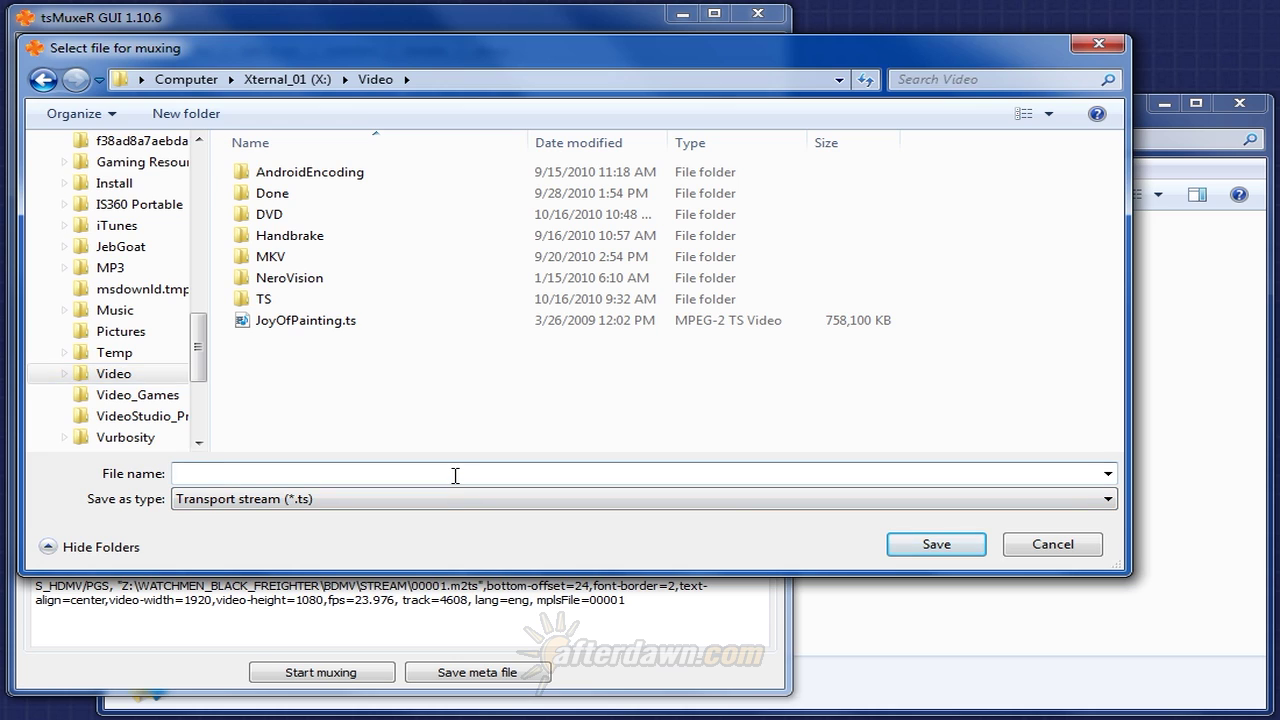
{"action": "type", "text": "T"}
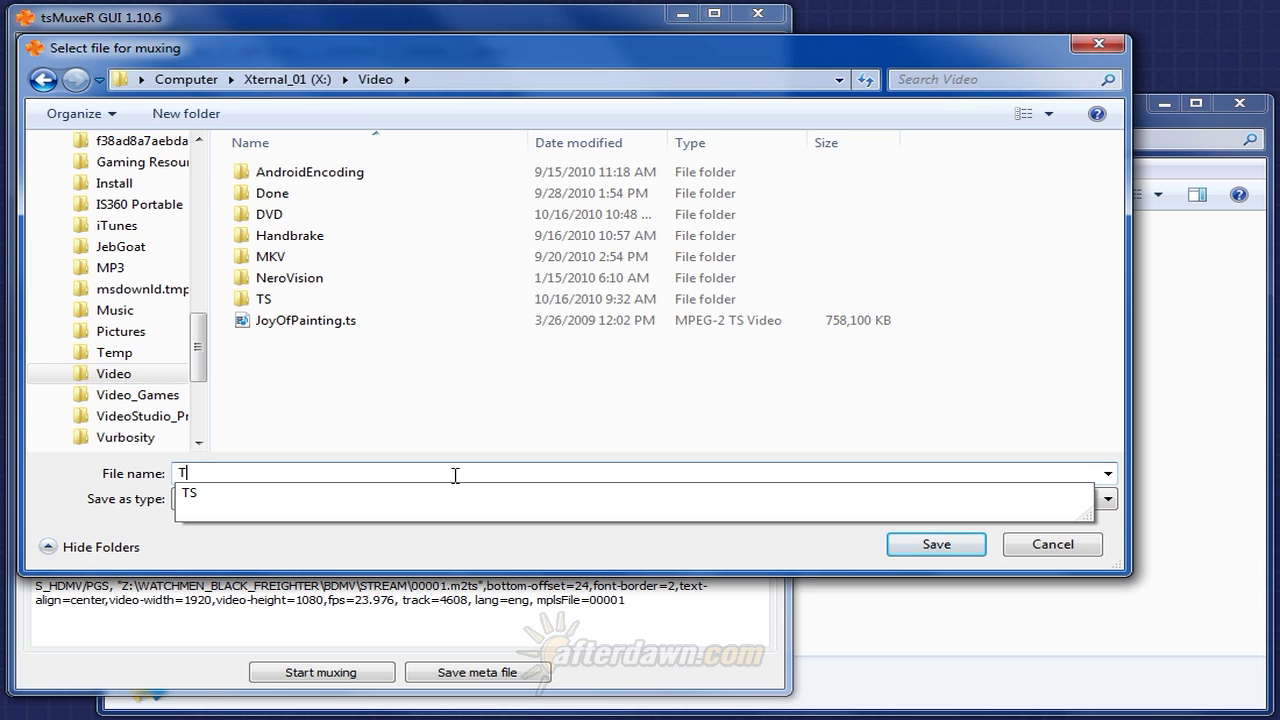
{"action": "type", "text": "OTBF"}
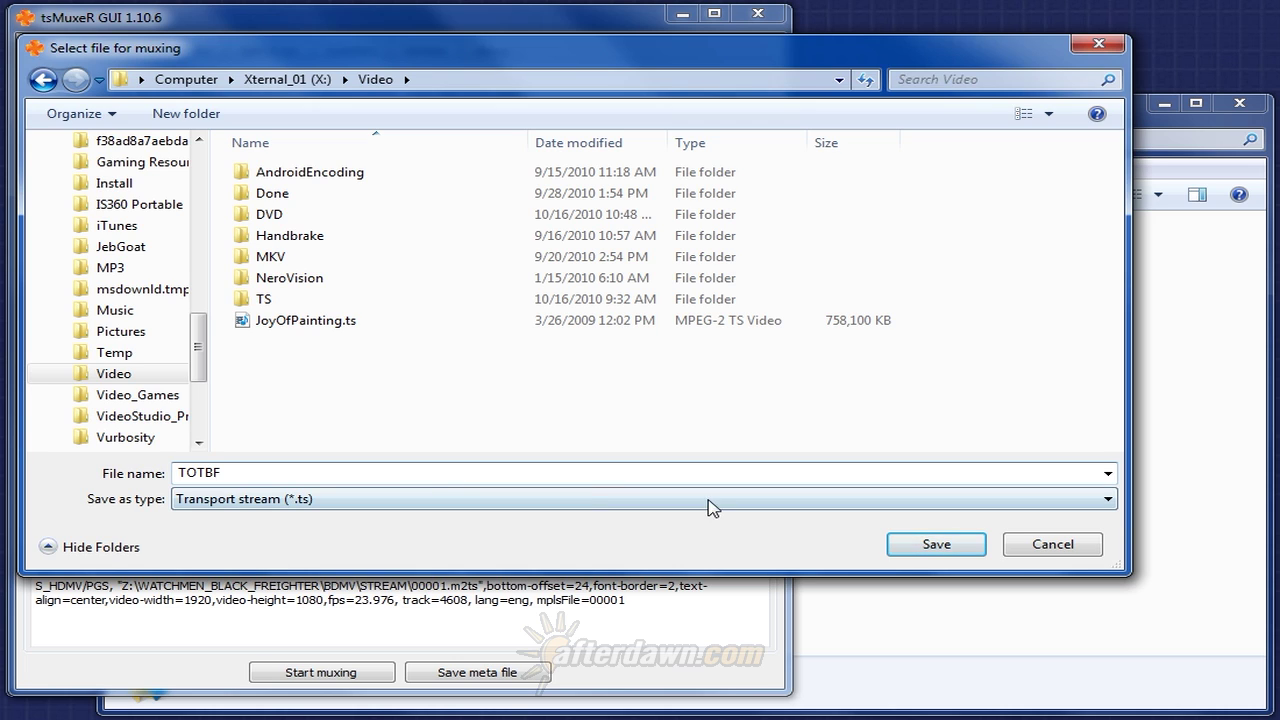
{"action": "left_click", "coordinate": [903, 552]}
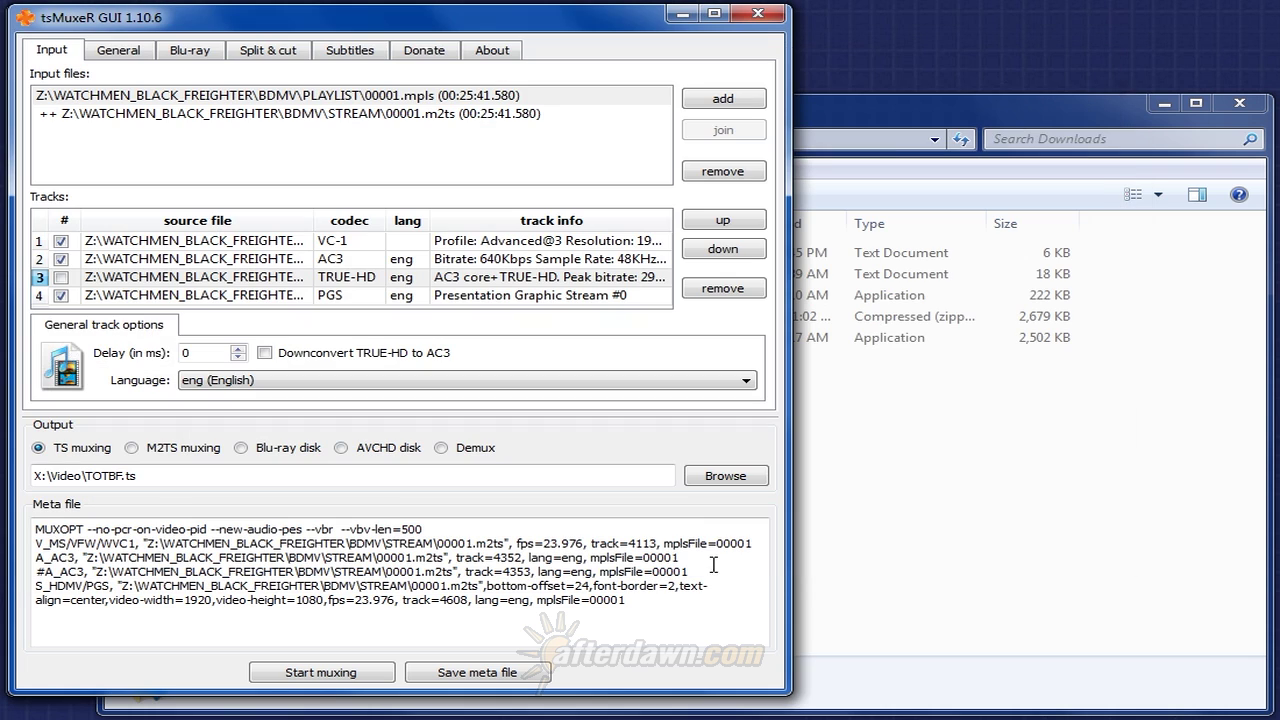
Step: Start muxing the selected tracks, TrueHD excluded, into X:\Video\TOTBF.ts
{"action": "left_click", "coordinate": [316, 680]}
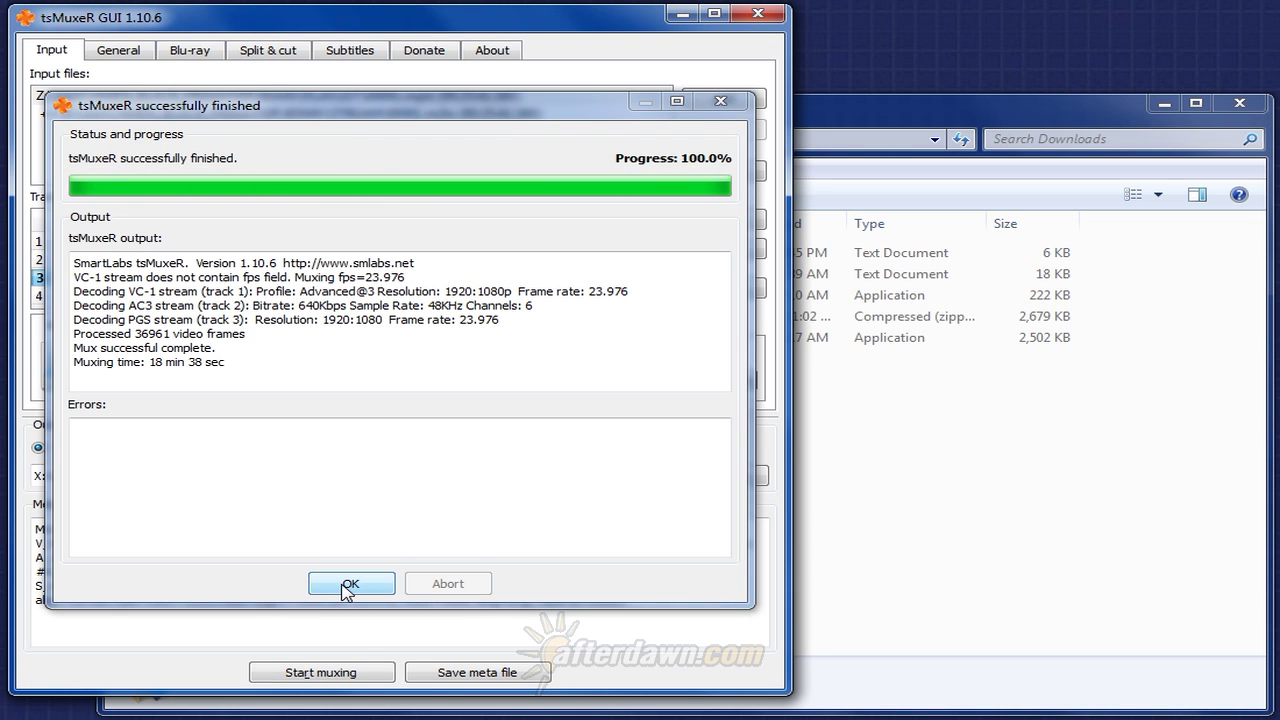
Step: Dismiss the muxing finished report and pick Video File as HandBrake's source type
{"action": "left_click", "coordinate": [349, 585]}
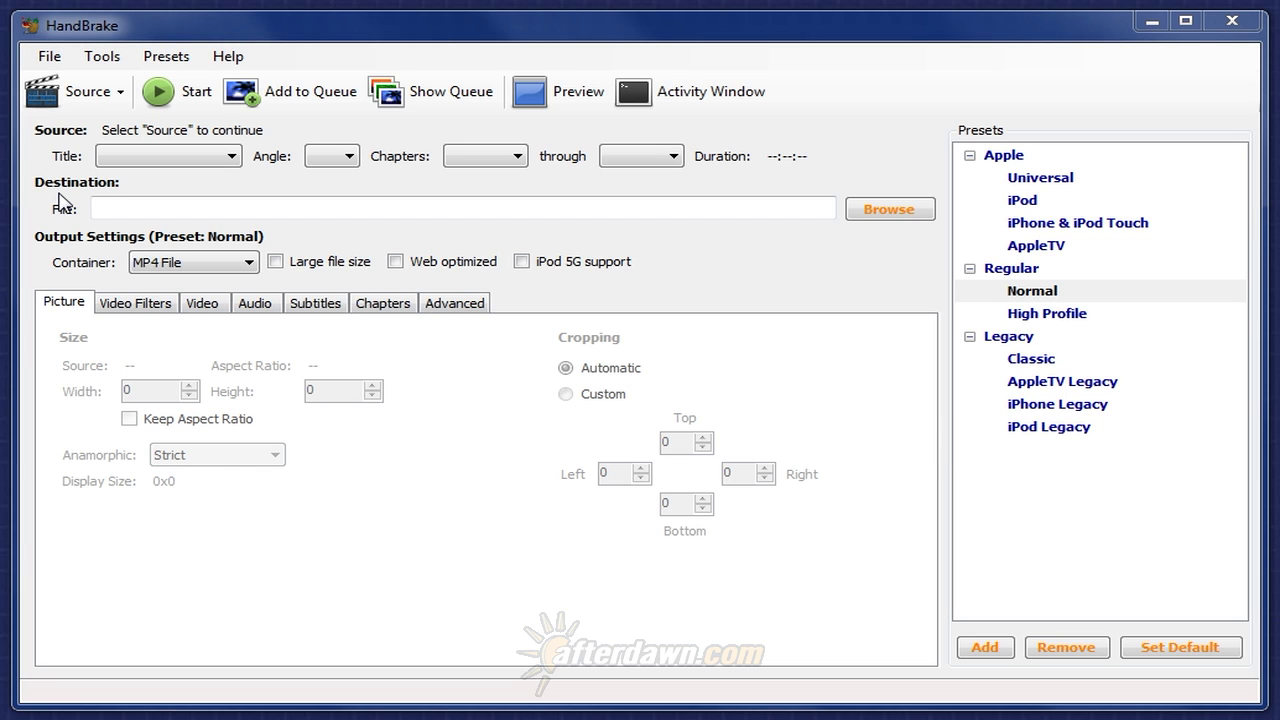
{"action": "left_click", "coordinate": [78, 93]}
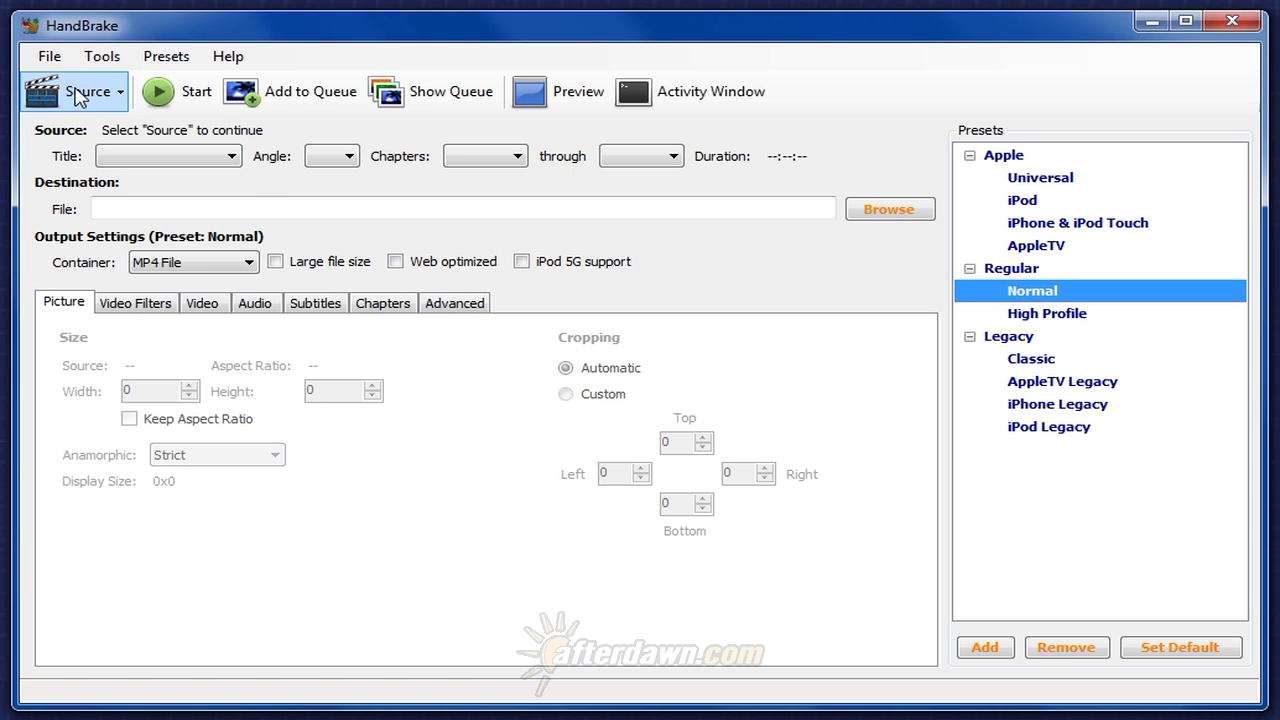
{"action": "left_click", "coordinate": [77, 93]}
{"action": "left_click", "coordinate": [86, 125]}
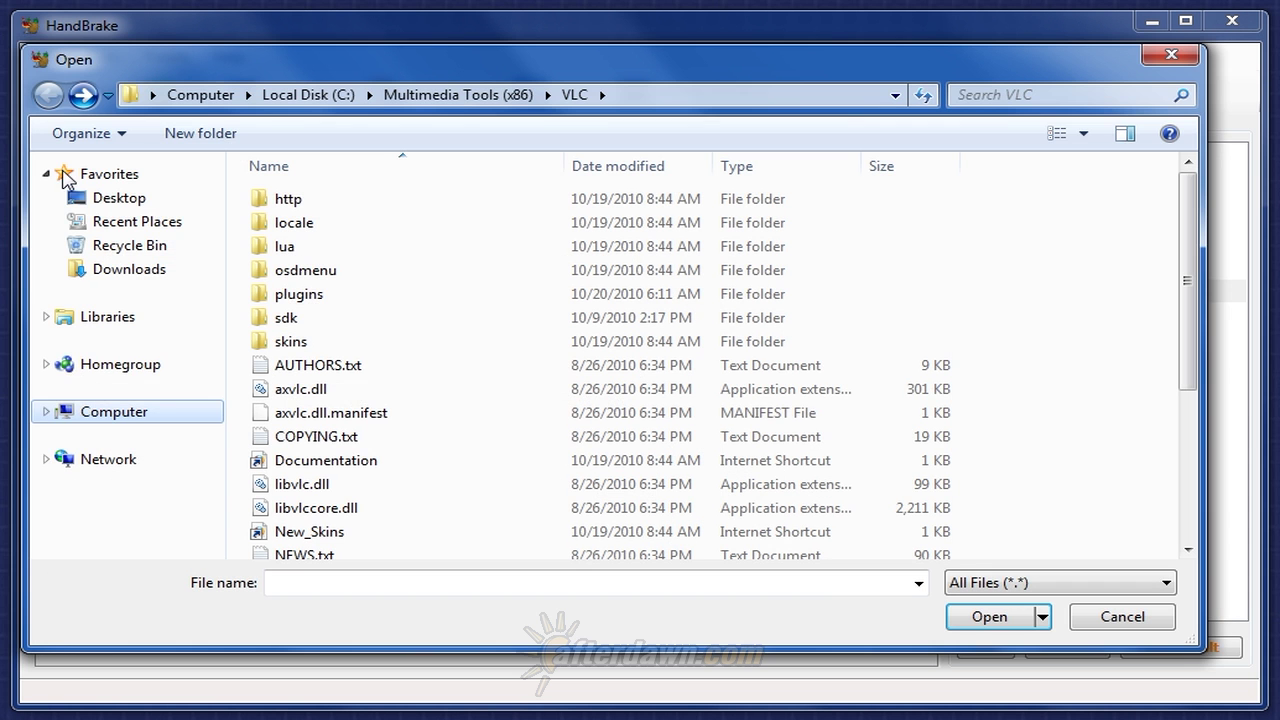
Step: Browse to Xternal_01 (X:) > Video > TS and load Stargate.ts as the source
{"action": "left_click", "coordinate": [48, 411]}
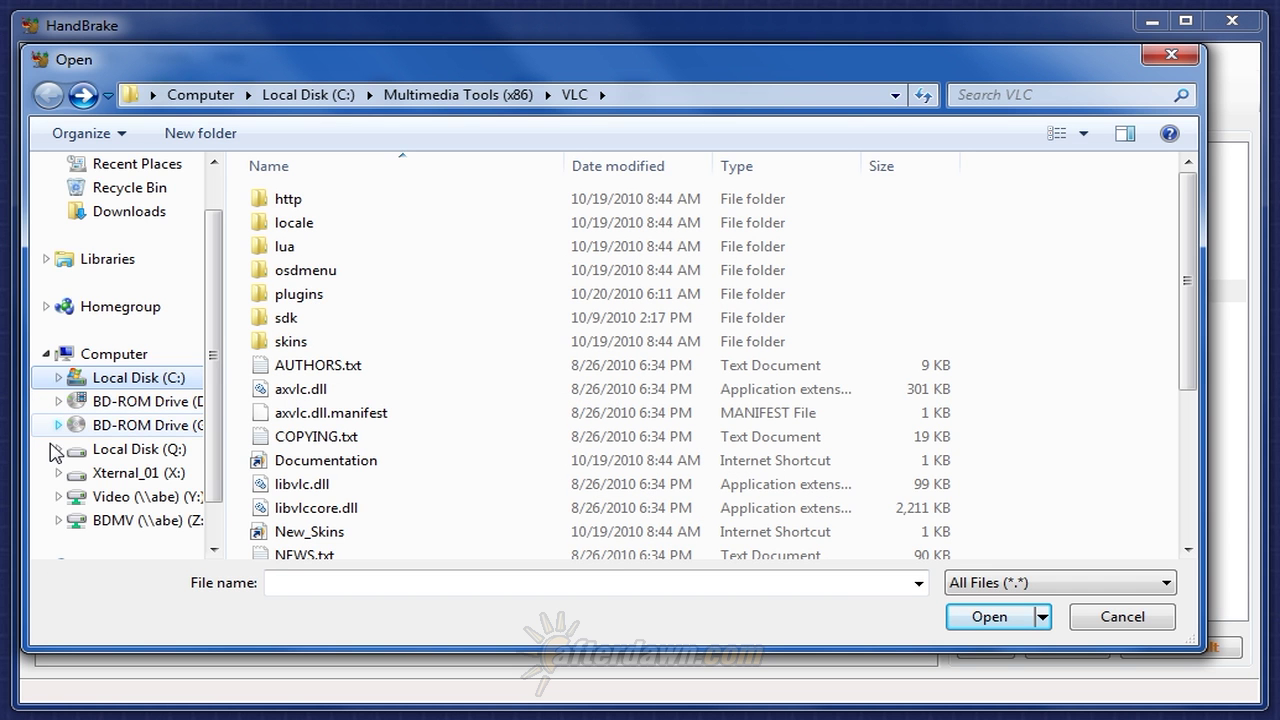
{"action": "left_click", "coordinate": [58, 473]}
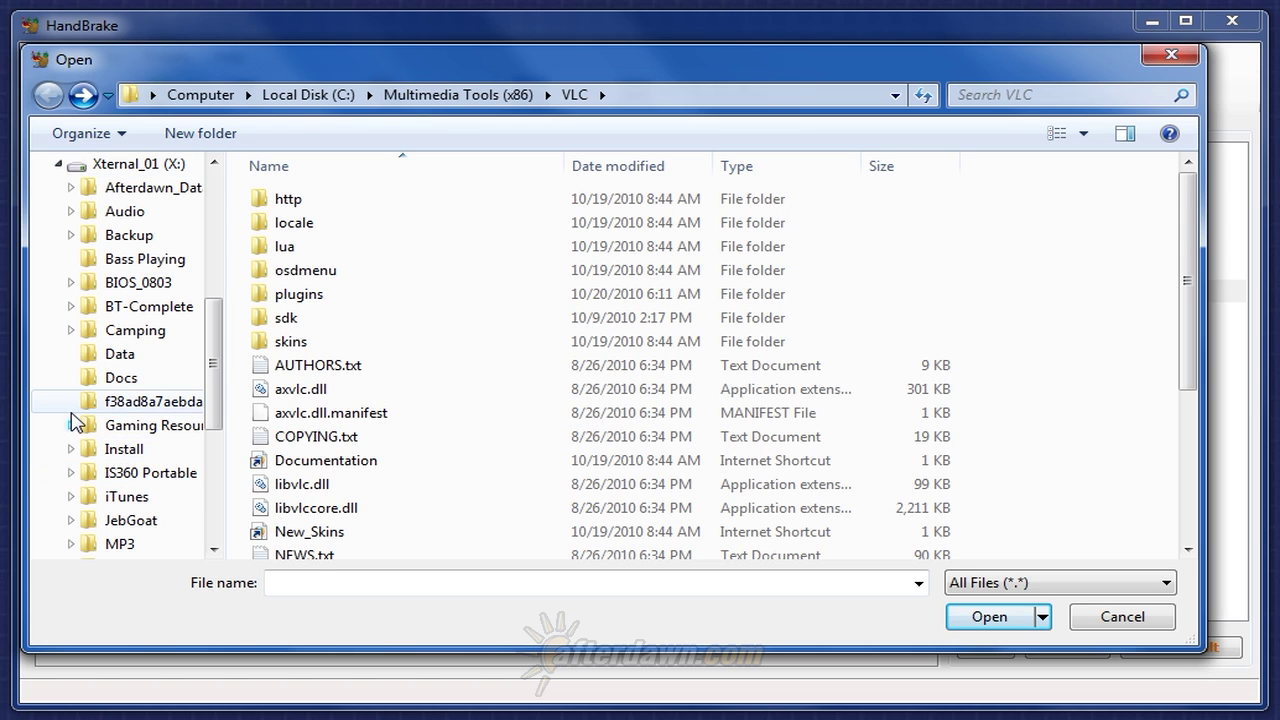
{"action": "scroll", "coordinate": [100, 455], "scroll_direction": "down", "scroll_amount": 2}
{"action": "scroll", "coordinate": [110, 452], "scroll_direction": "down", "scroll_amount": 1}
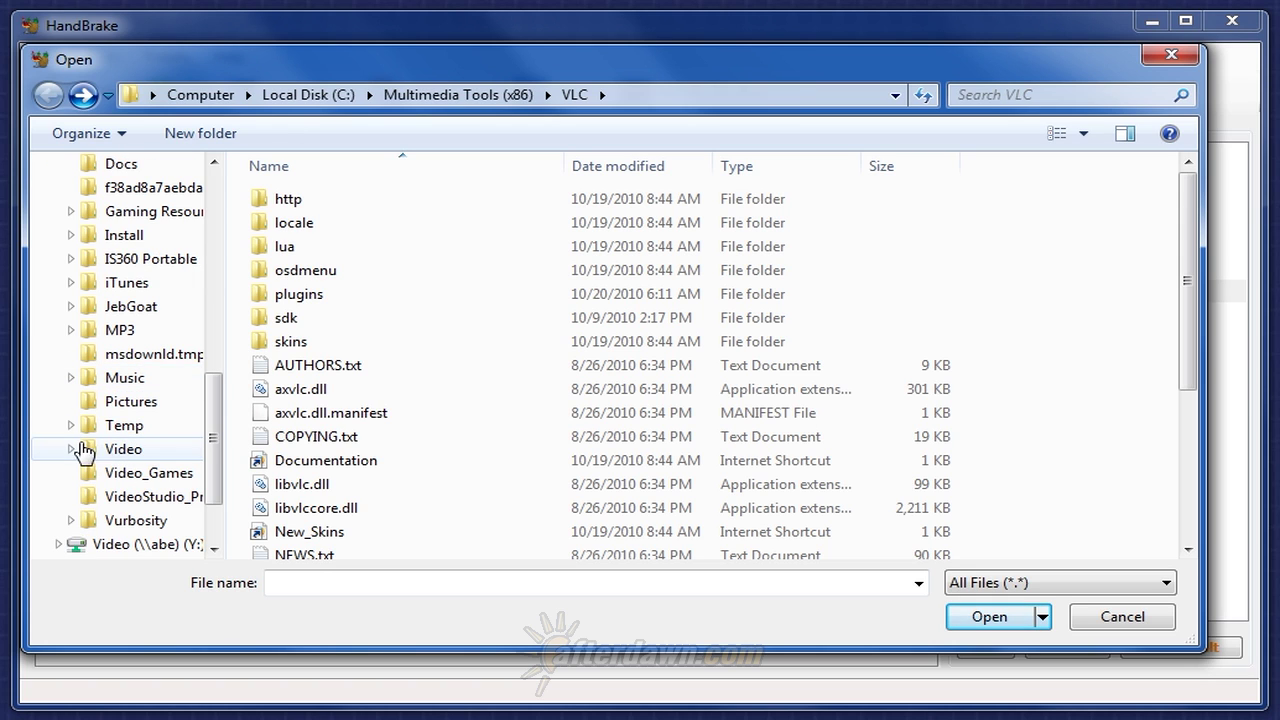
{"action": "left_click", "coordinate": [73, 445]}
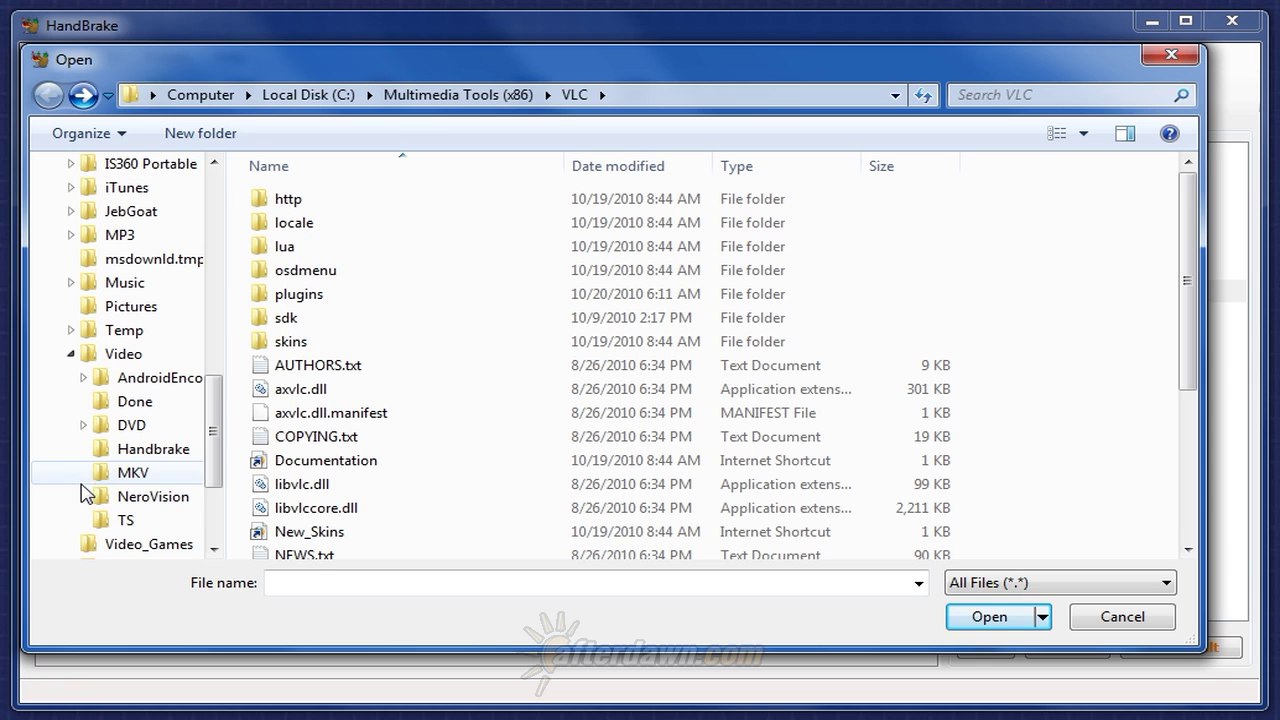
{"action": "left_click", "coordinate": [102, 520]}
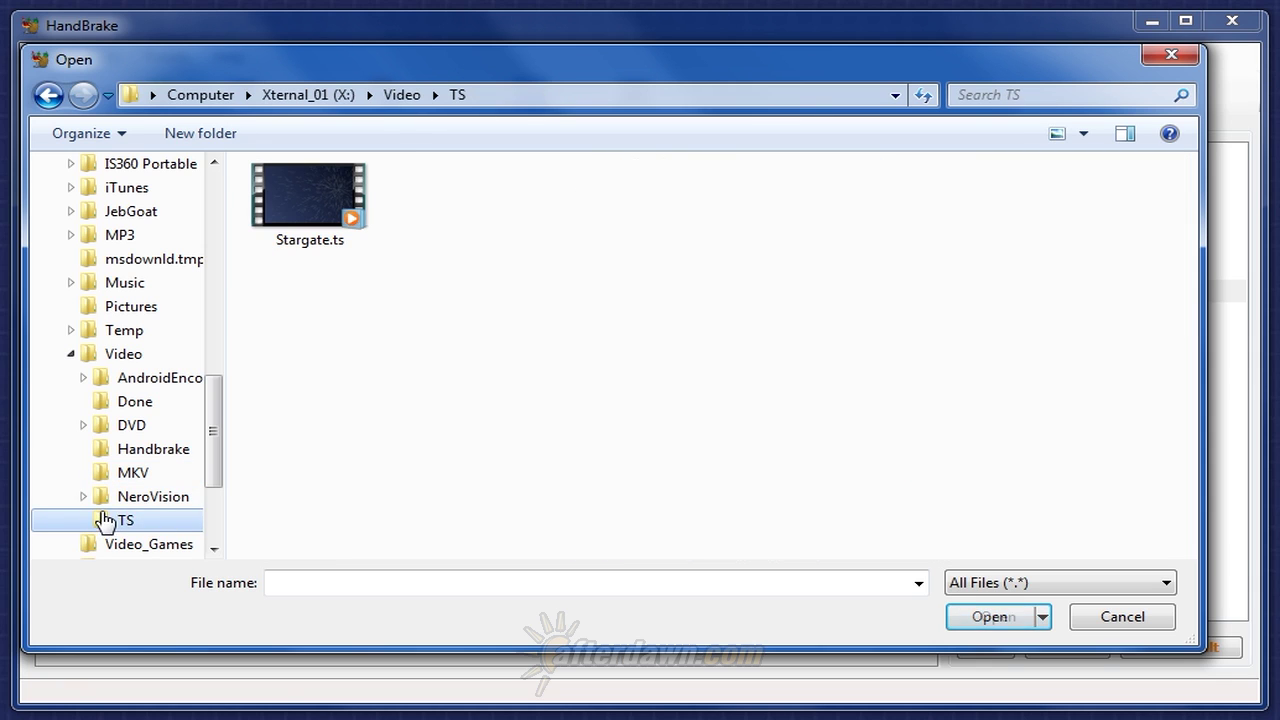
{"action": "double_click", "coordinate": [302, 220]}
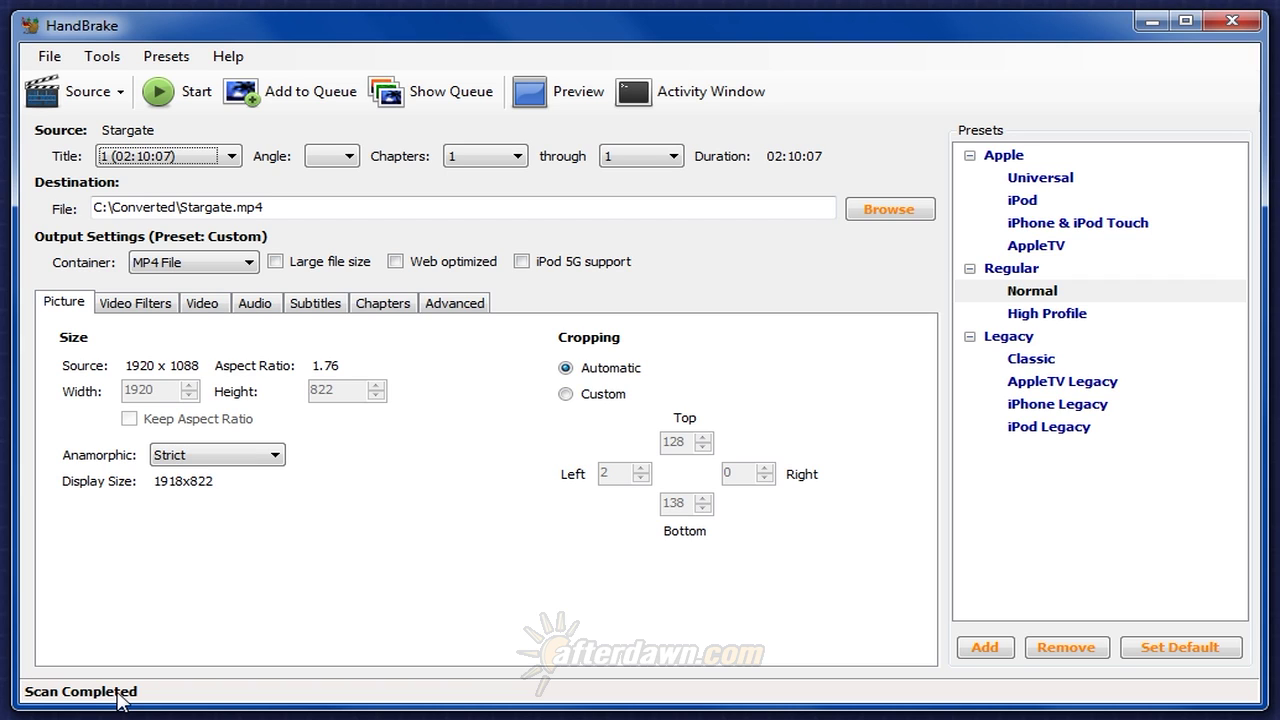
Step: Look through HandBrake's Tools menu, then close it without choosing anything
{"action": "left_click", "coordinate": [100, 60]}
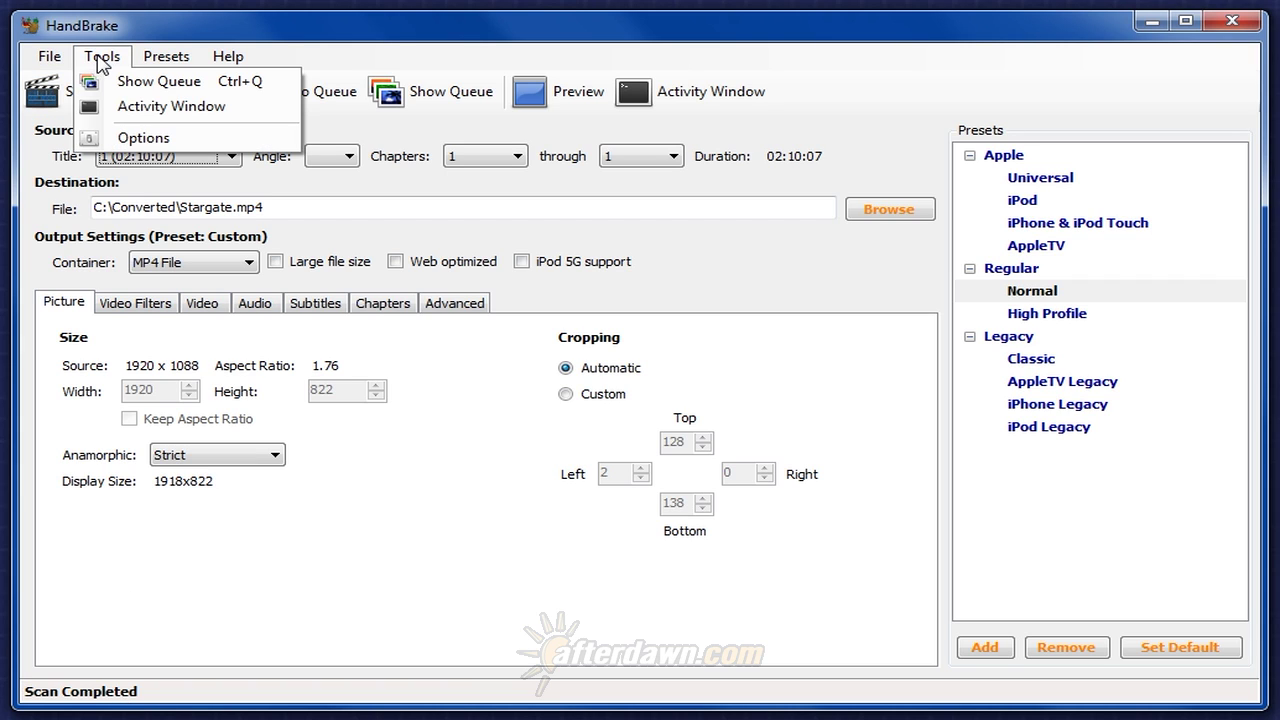
{"action": "left_click", "coordinate": [206, 182]}
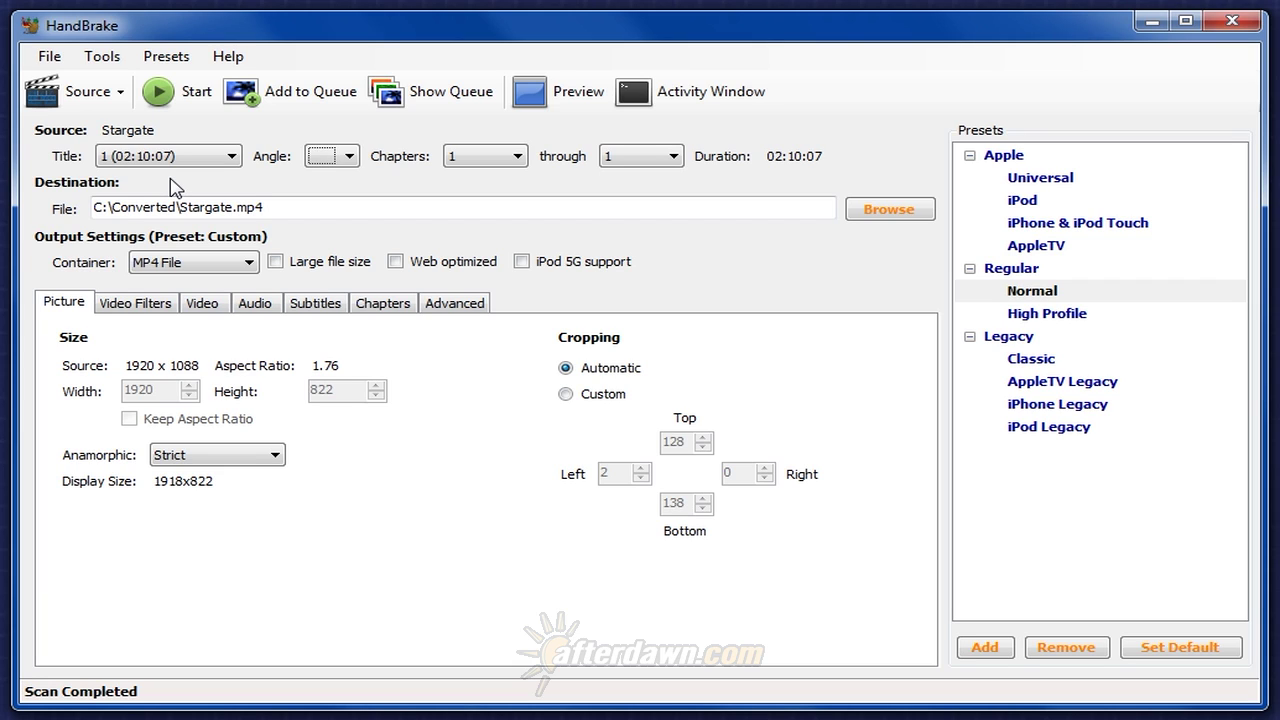
{"action": "left_click", "coordinate": [230, 158]}
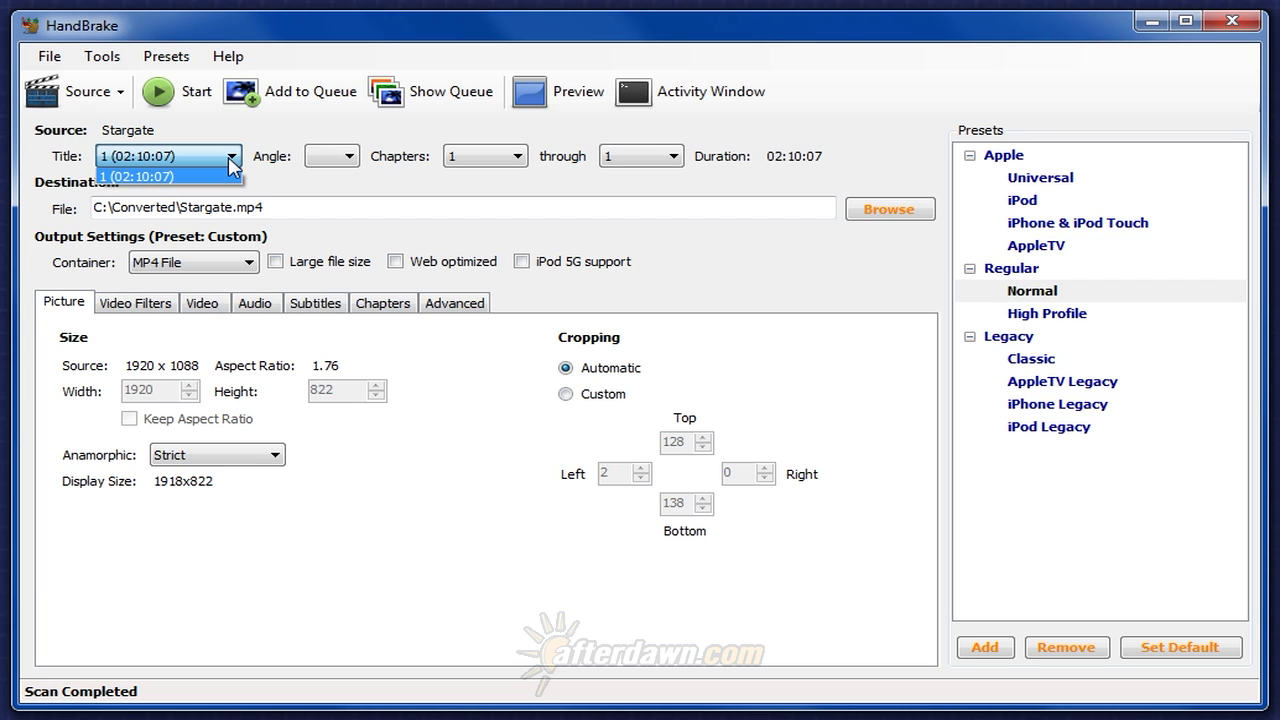
{"action": "left_click", "coordinate": [230, 165]}
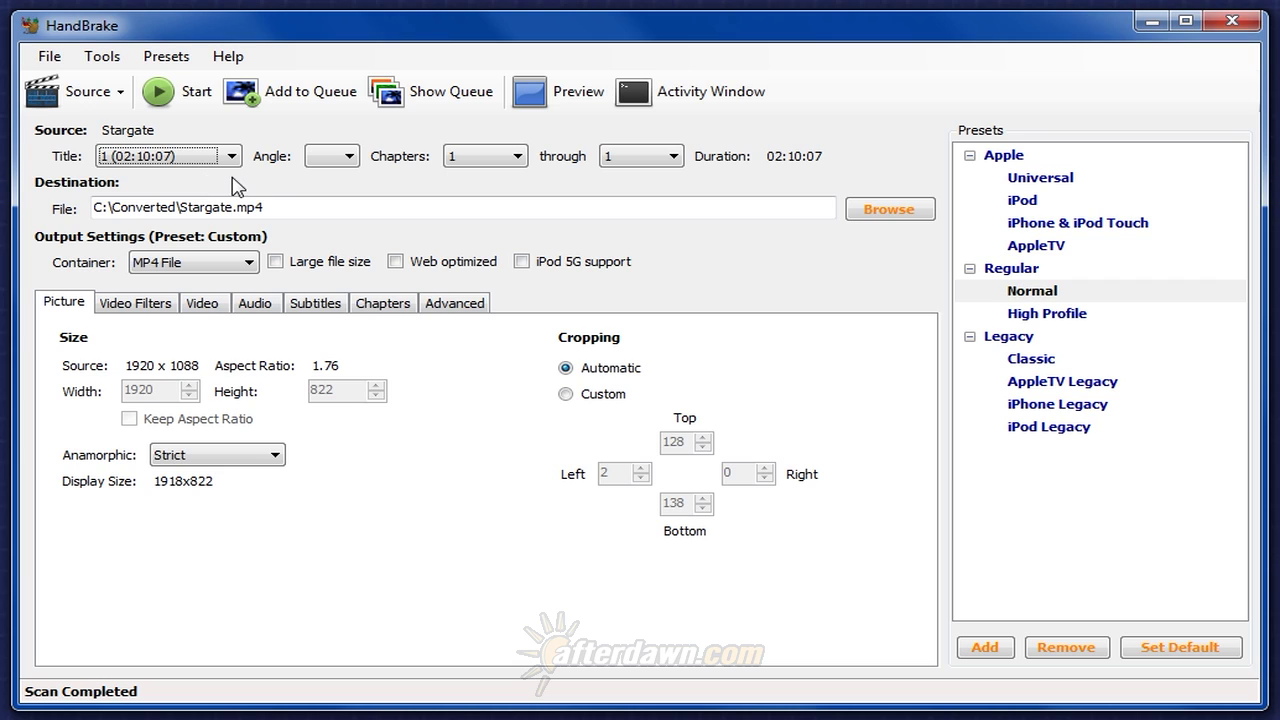
{"action": "left_click", "coordinate": [348, 165]}
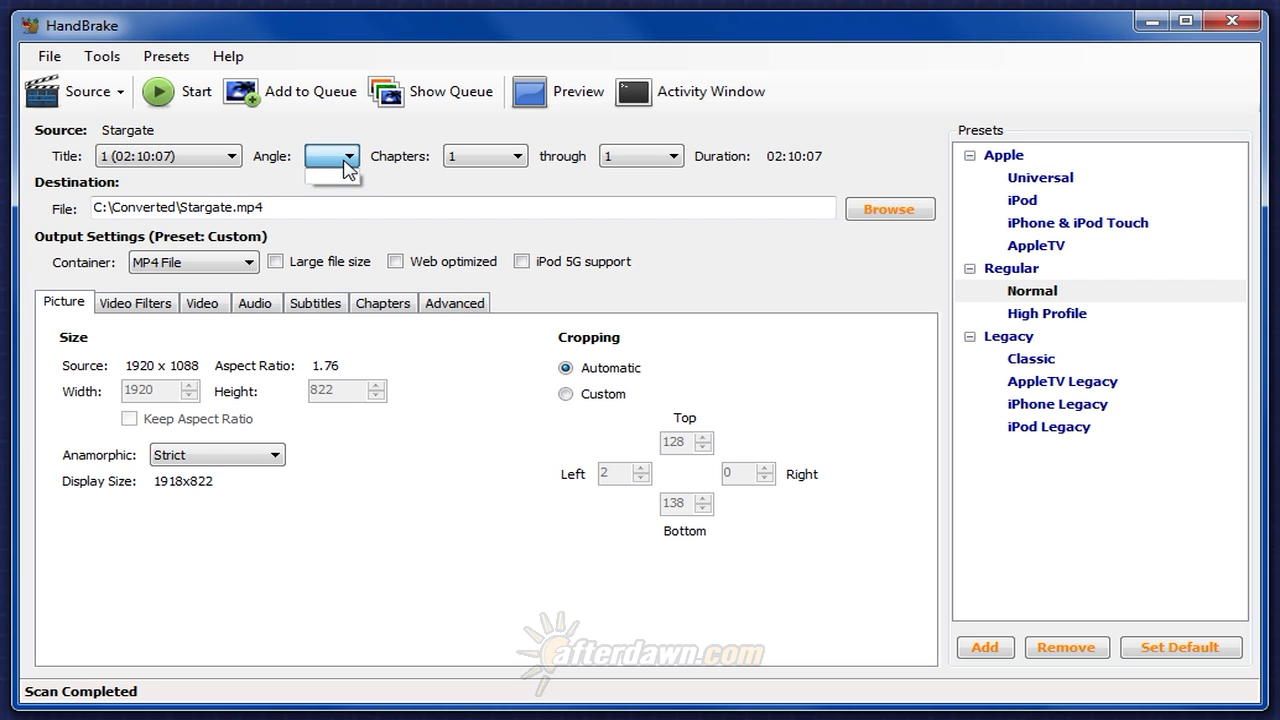
{"action": "left_click", "coordinate": [348, 166]}
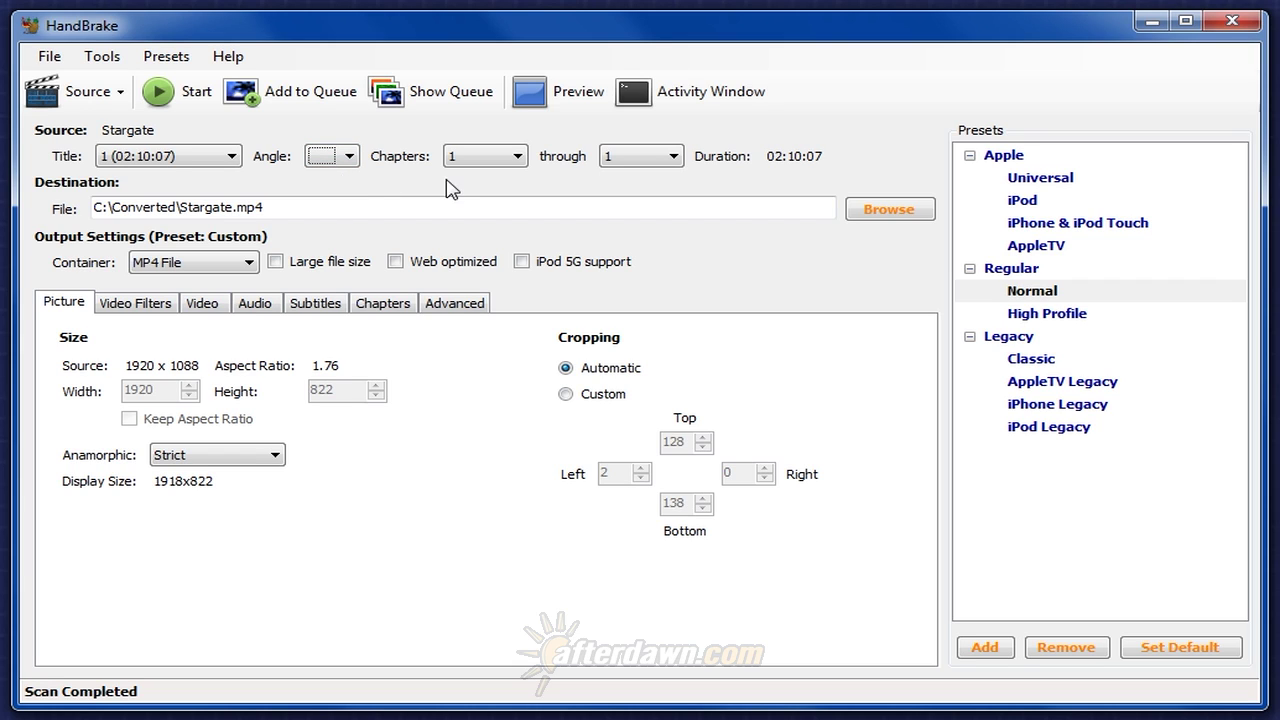
{"action": "left_click", "coordinate": [518, 160]}
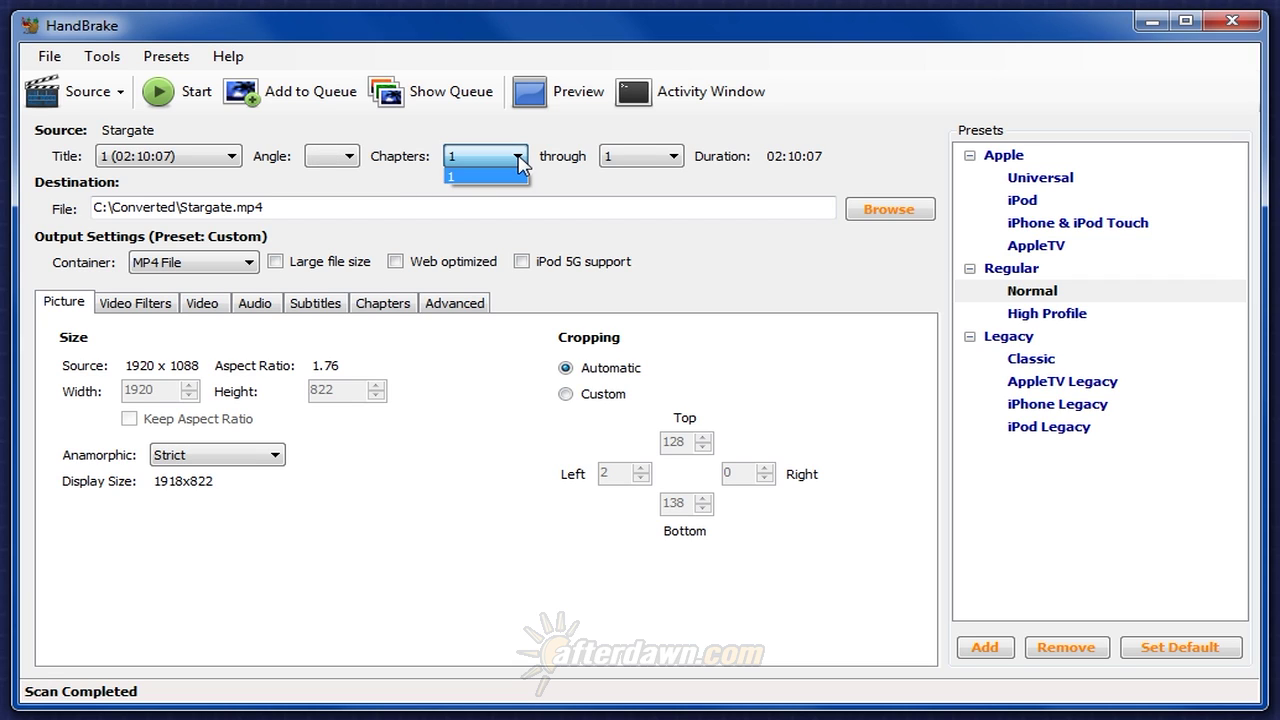
{"action": "left_click", "coordinate": [522, 165]}
{"action": "left_click", "coordinate": [630, 167]}
{"action": "left_click", "coordinate": [628, 165]}
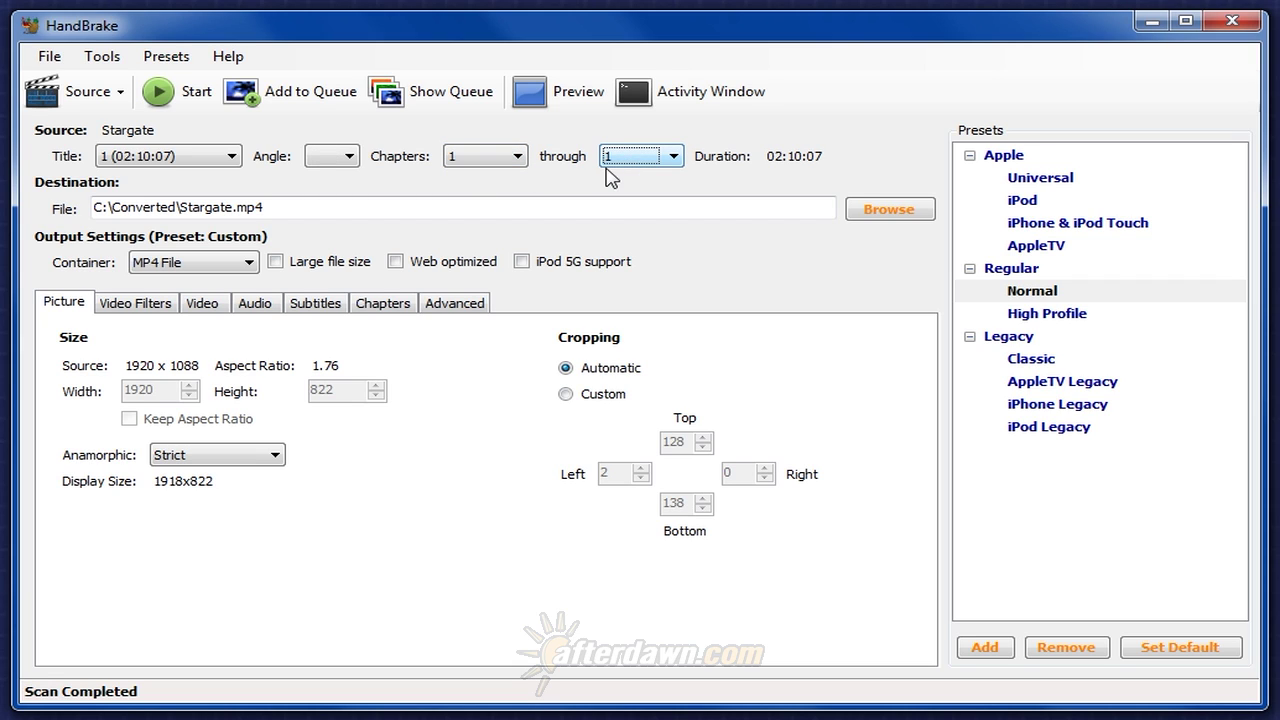
{"action": "left_click", "coordinate": [522, 162]}
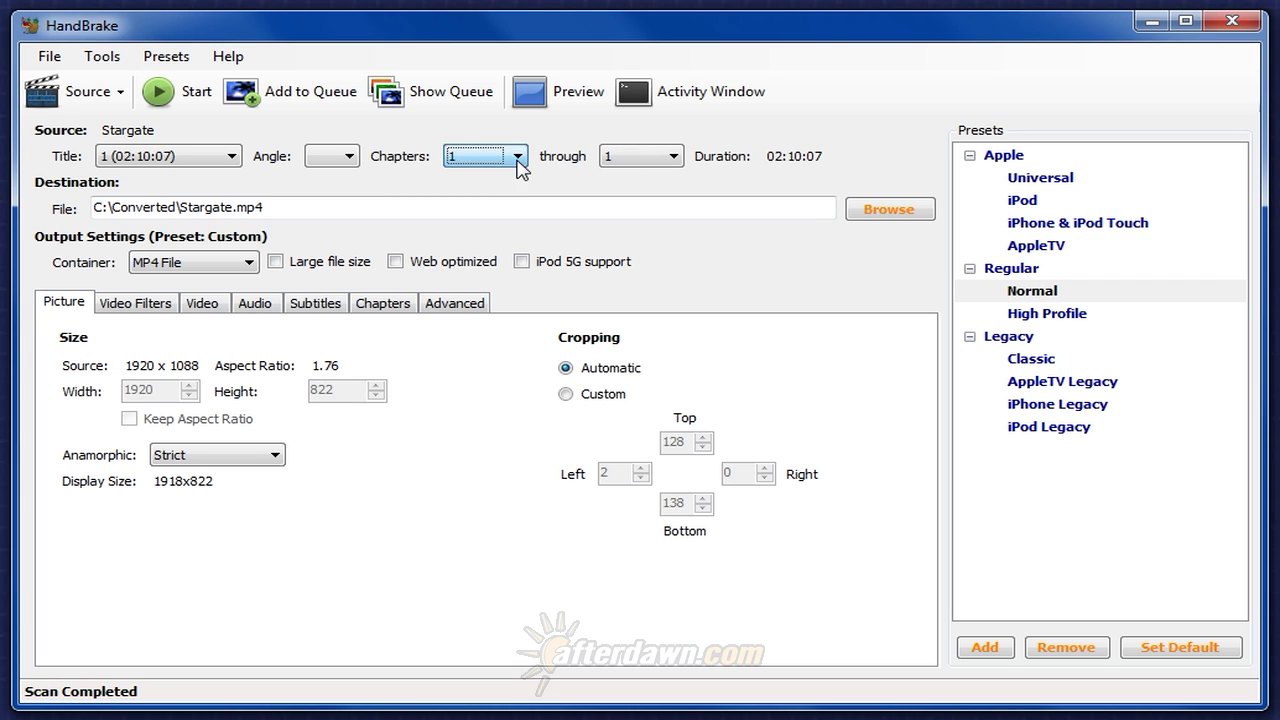
{"action": "left_click", "coordinate": [632, 165]}
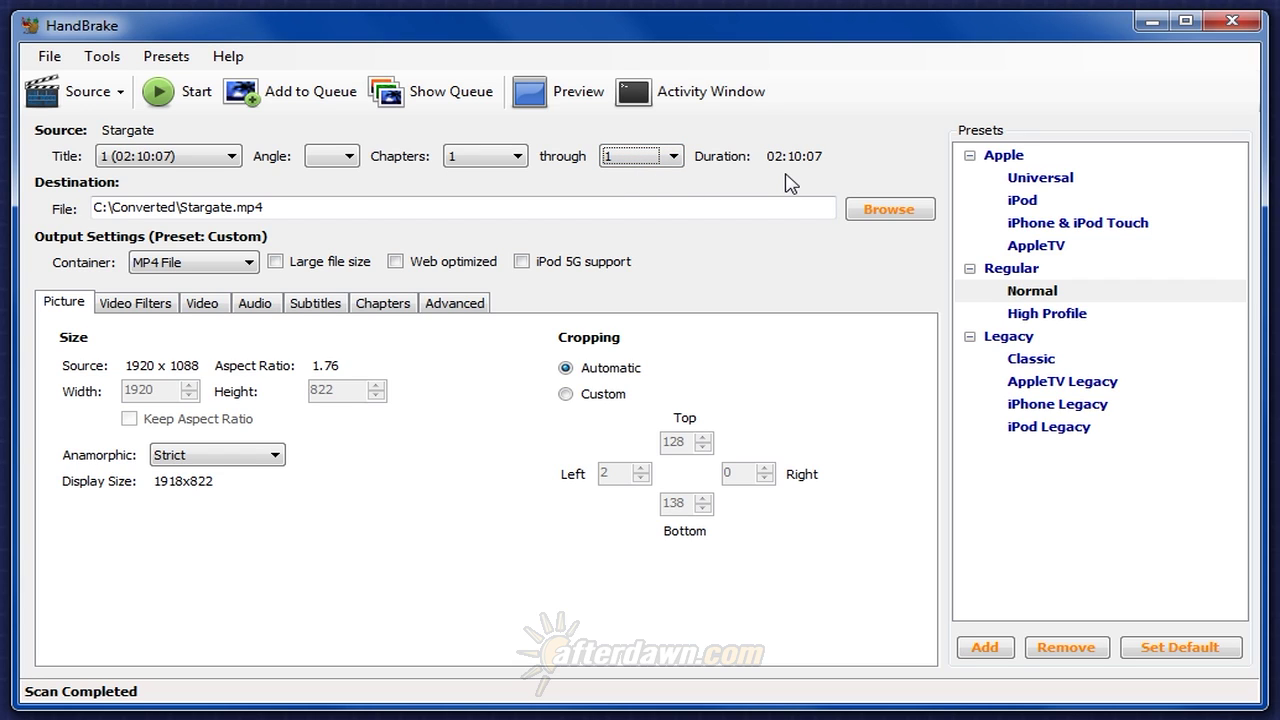
{"action": "left_click", "coordinate": [678, 160]}
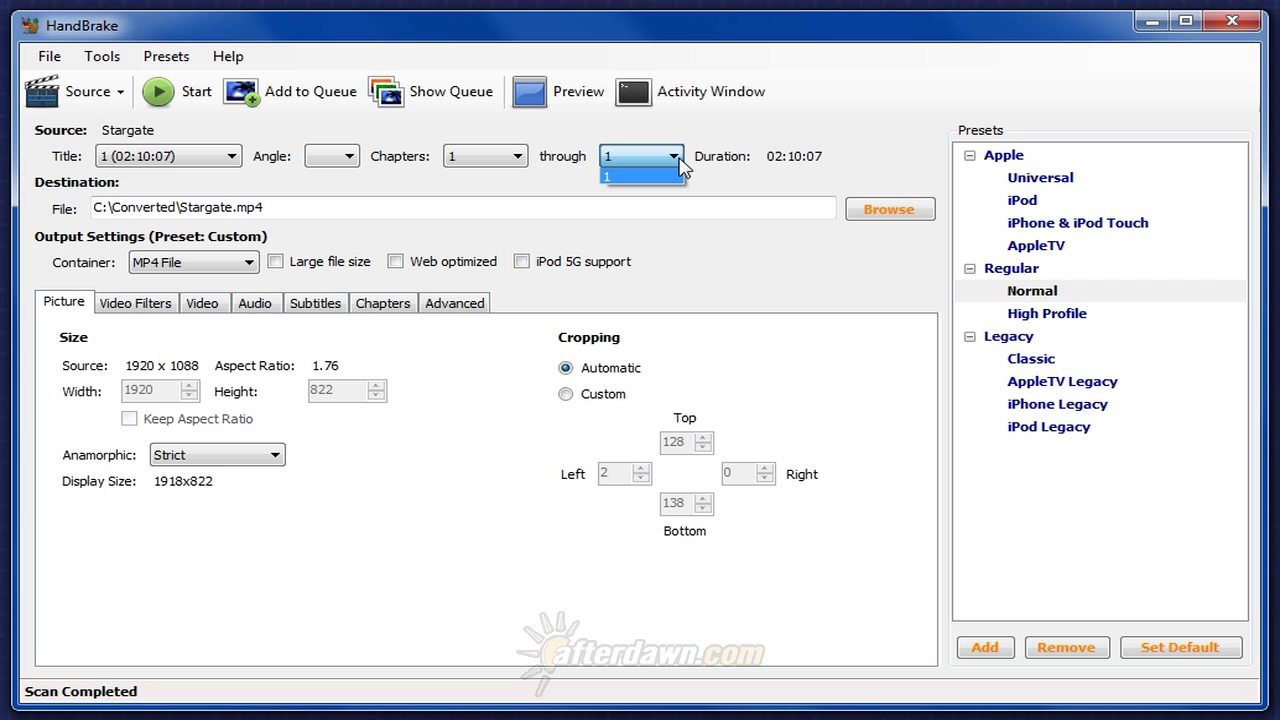
{"action": "left_click", "coordinate": [679, 158]}
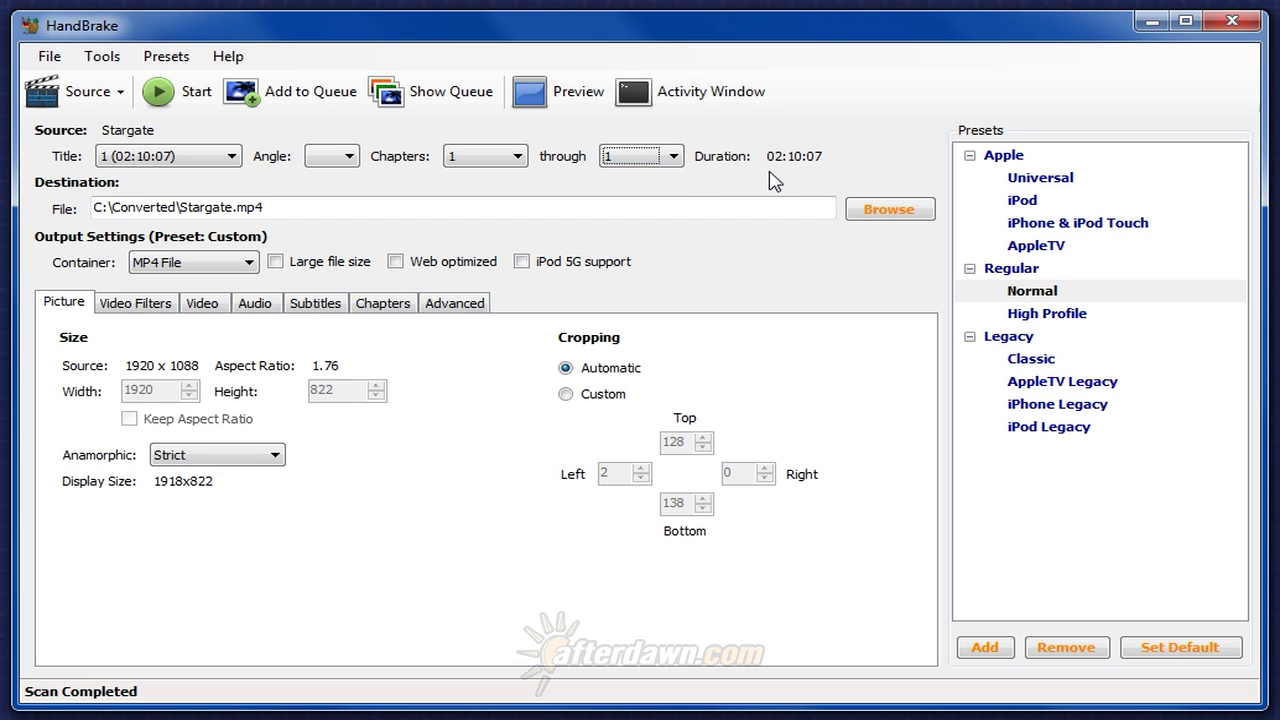